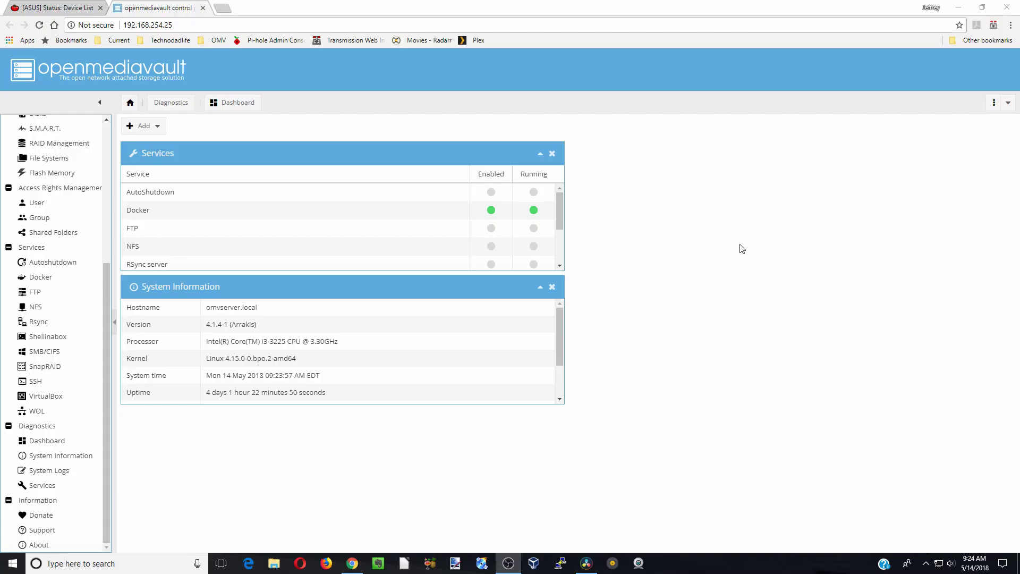
Pull the linuxserver/sonarr Docker image, then bring up the Shellinabox service settings.
left_click(69, 283)
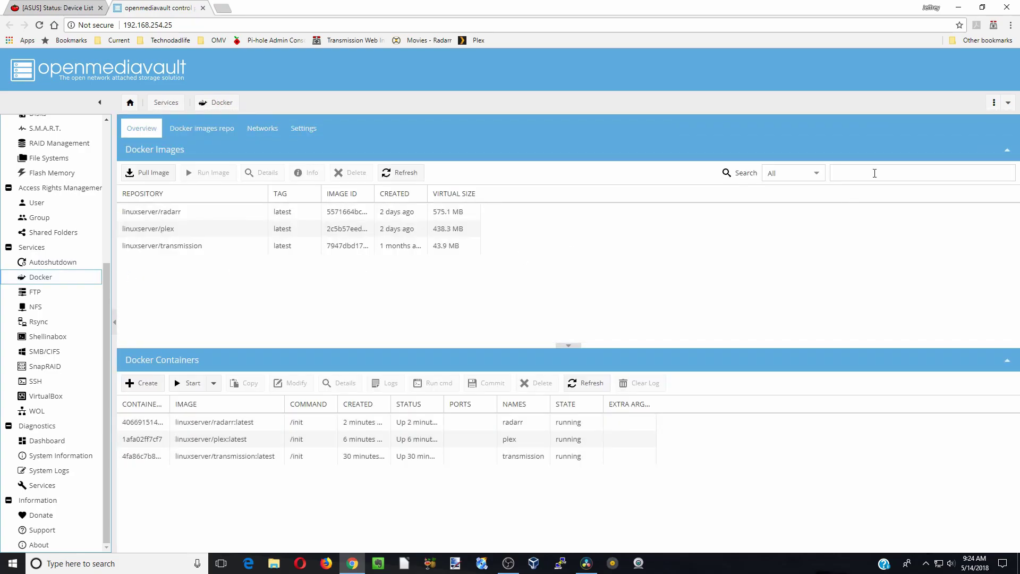
left_click(874, 174)
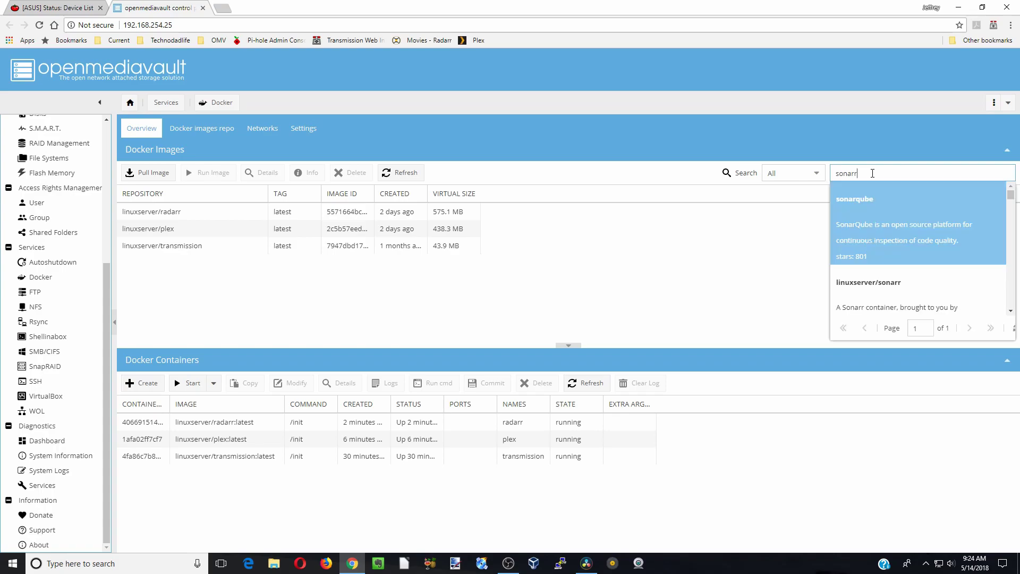
scroll(900, 228, "down", 1)
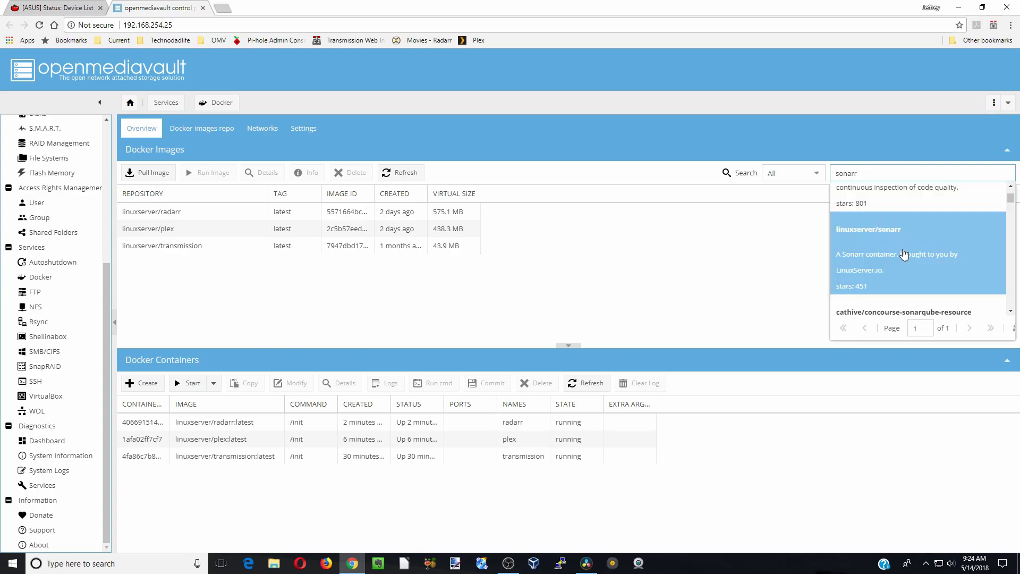
left_click(901, 251)
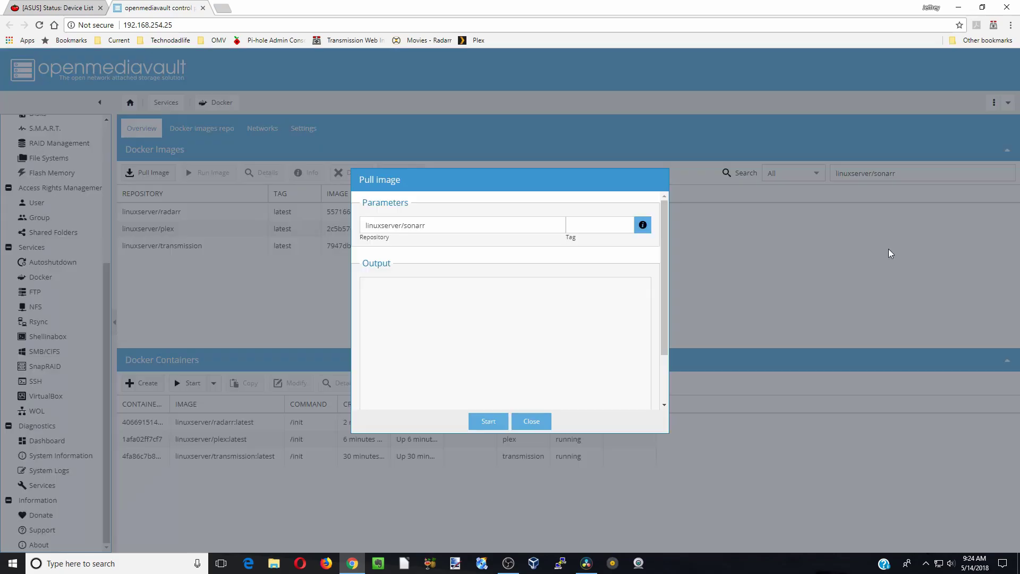
left_click(491, 419)
left_click(531, 421)
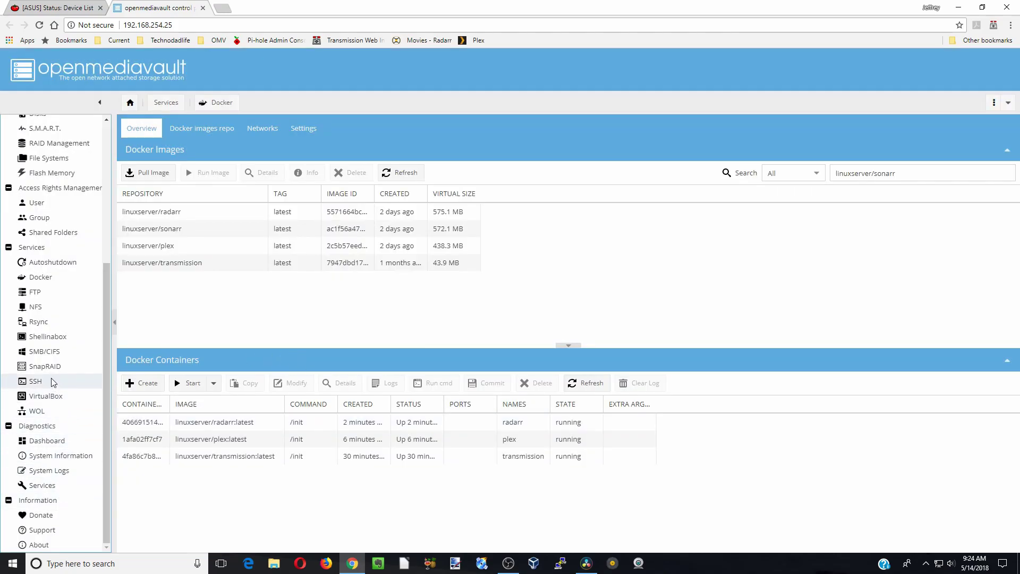
left_click(60, 340)
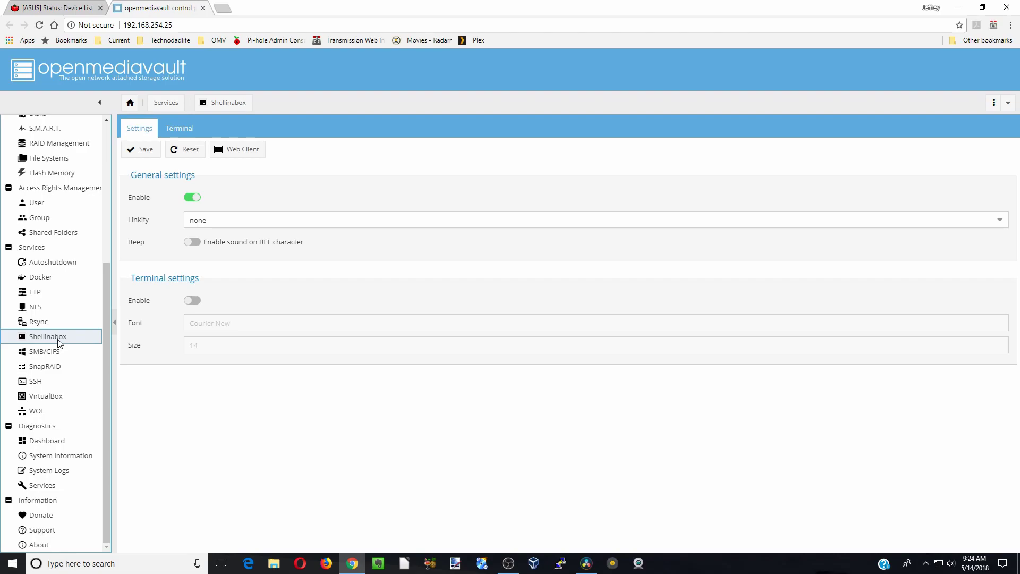
Log into the web terminal as root and run 'id user1', which reports uid 1000, gid 100.
left_click(251, 153)
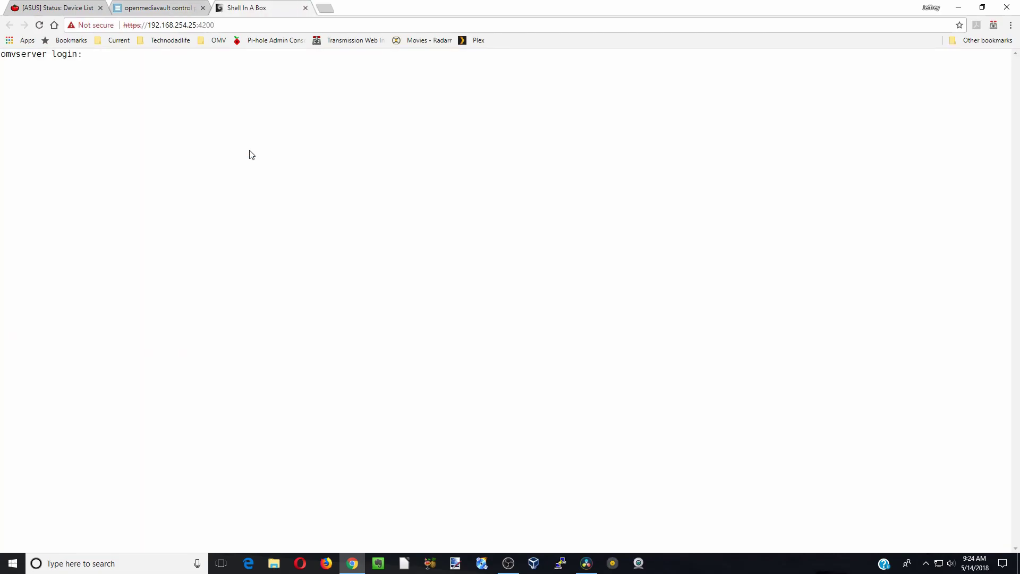
type("root")
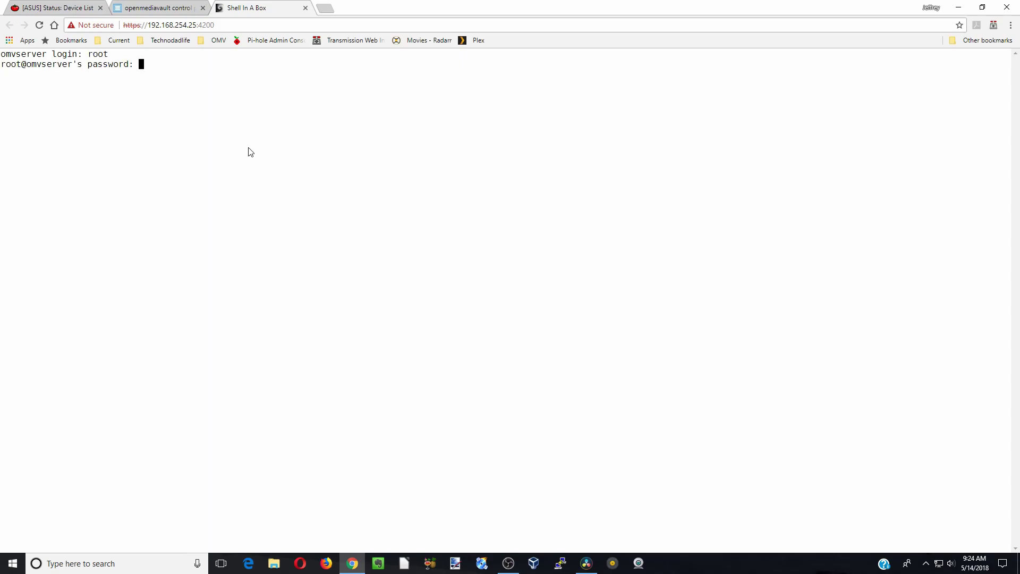
key("Return")
type("i")
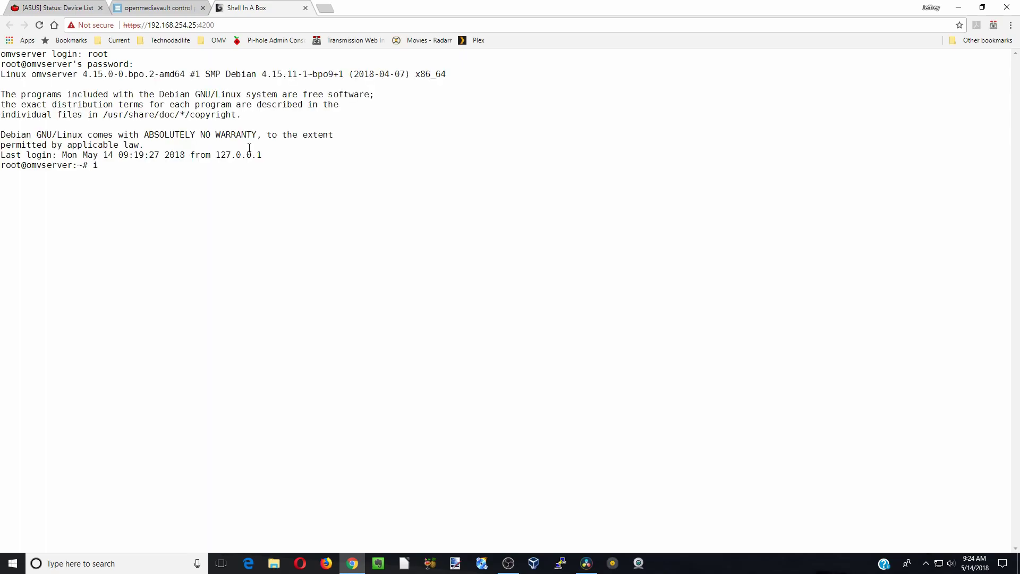
type("d user1")
key("Return")
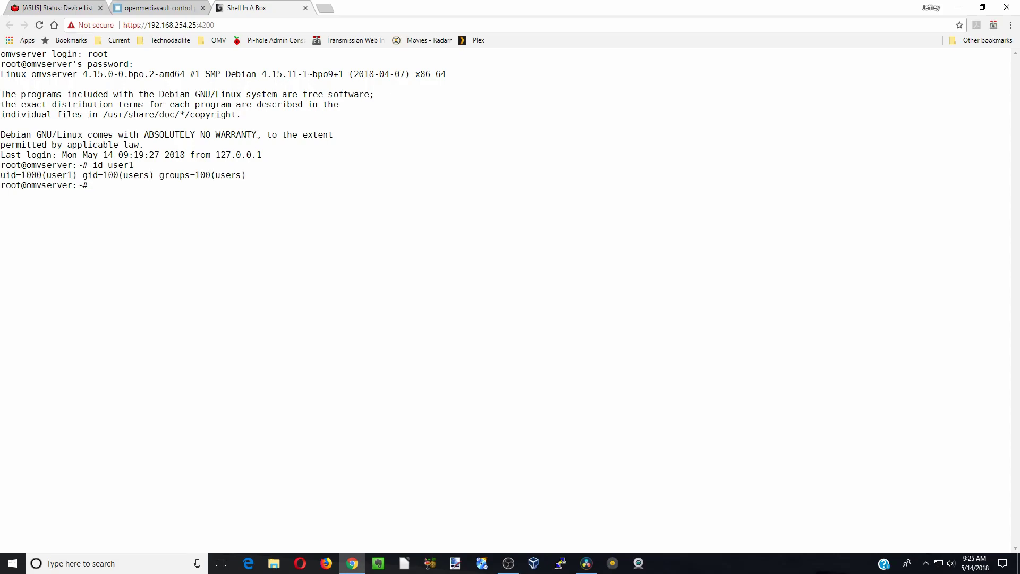
Close the terminal and view the linuxserver/sonarr image's Docker Hub documentation page.
left_click(305, 8)
key("Return")
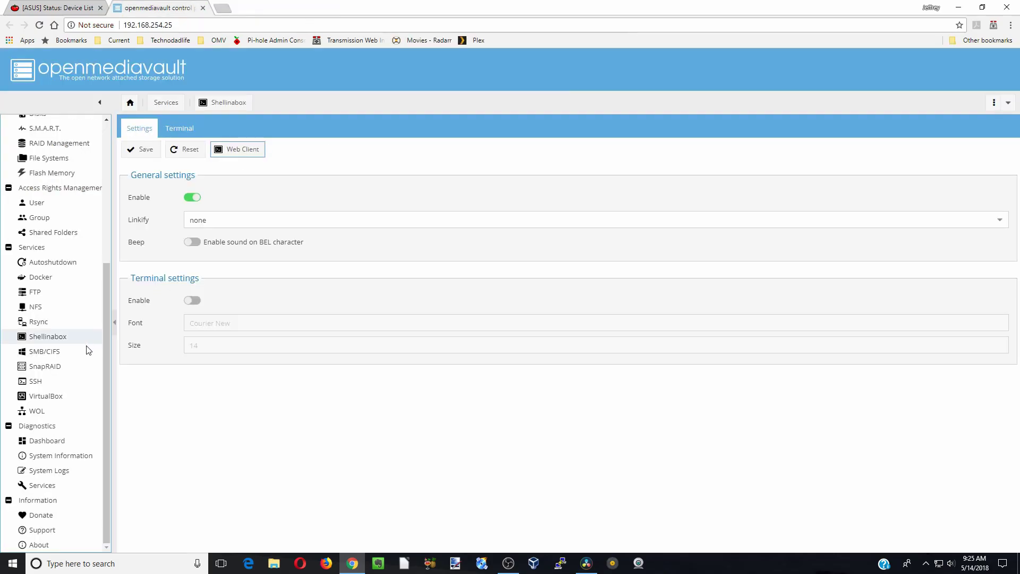
left_click(48, 279)
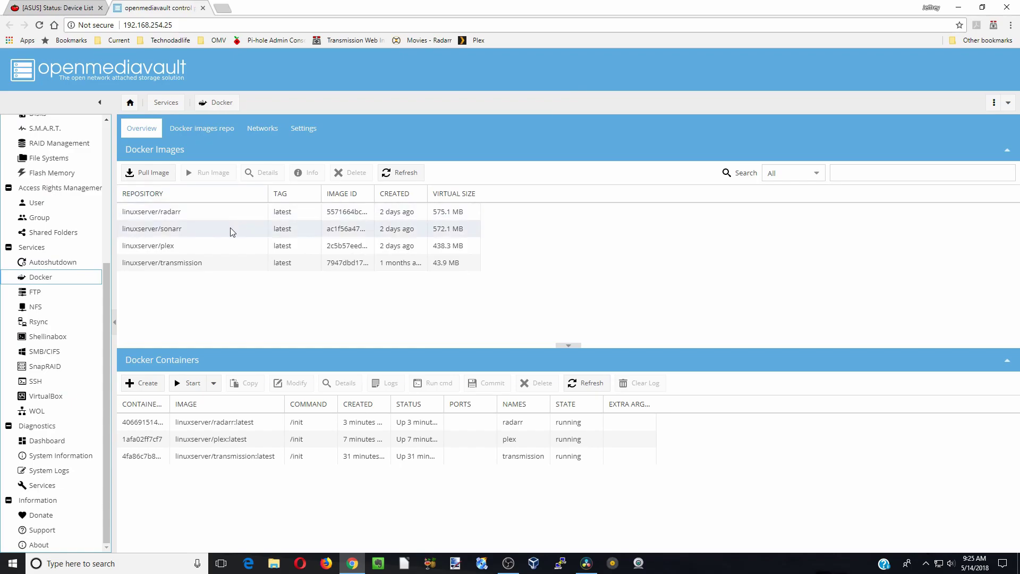
left_click(231, 227)
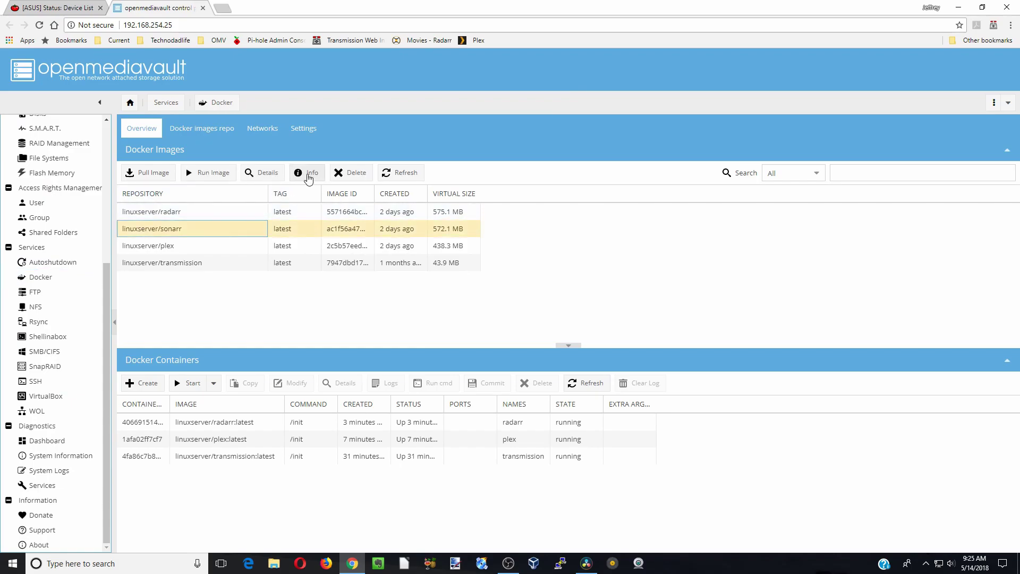
left_click(309, 175)
scroll(309, 223, "down", 3)
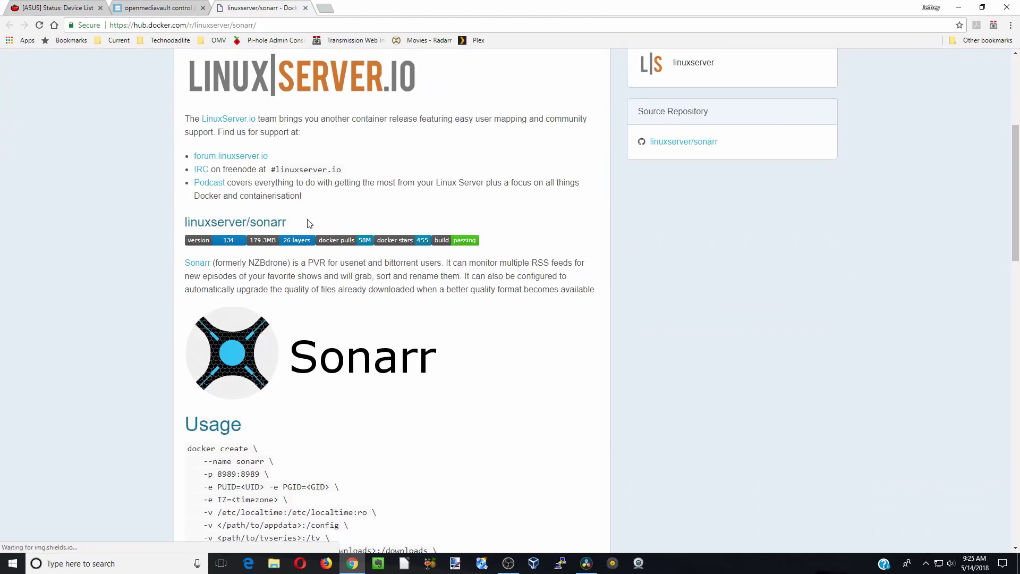
scroll(308, 223, "down", 15)
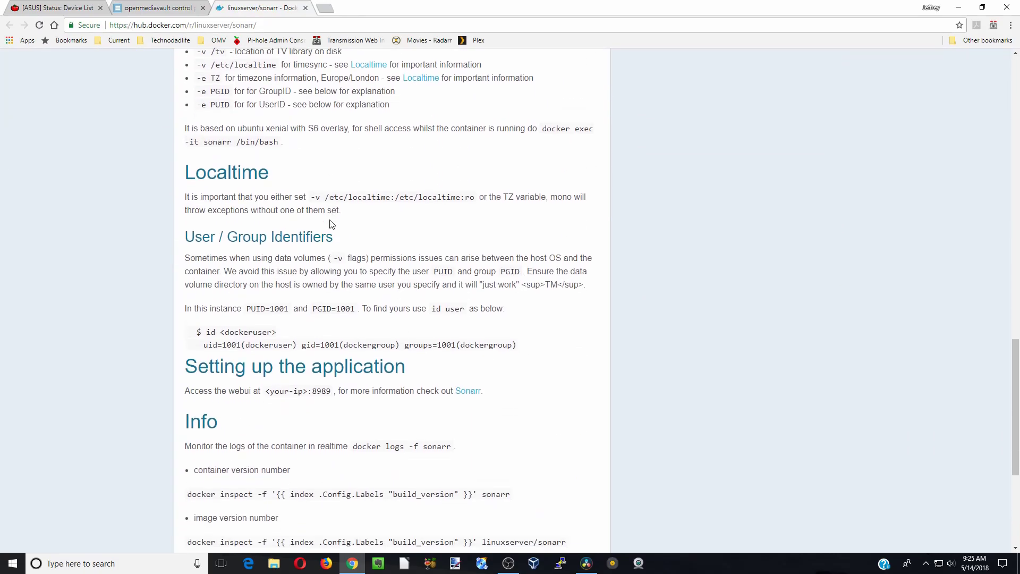
scroll(330, 224, "down", 5)
Run the sonarr image as a container named 'sonarr' with restart policy always and Host networking.
left_click(159, 8)
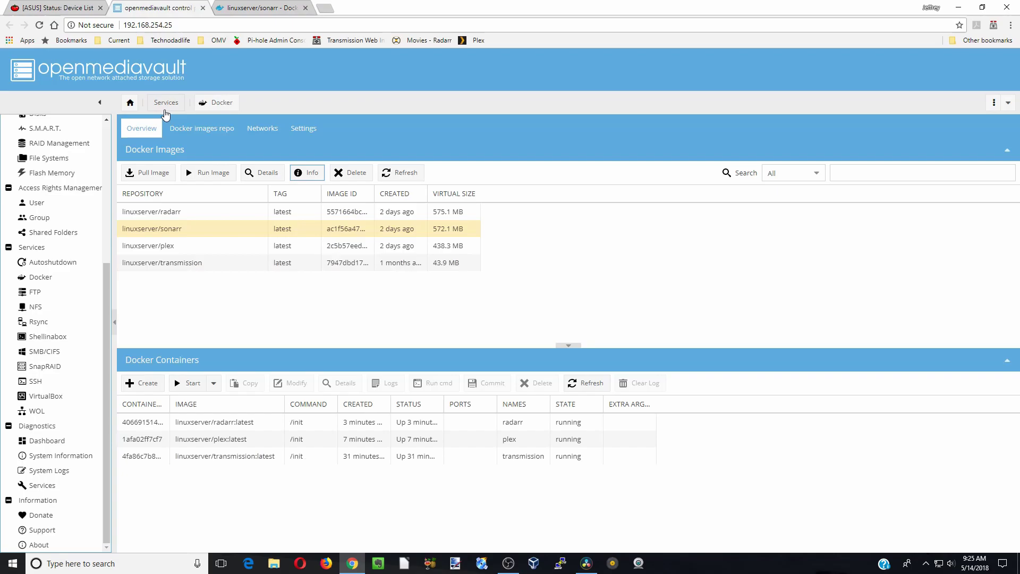
left_click(212, 174)
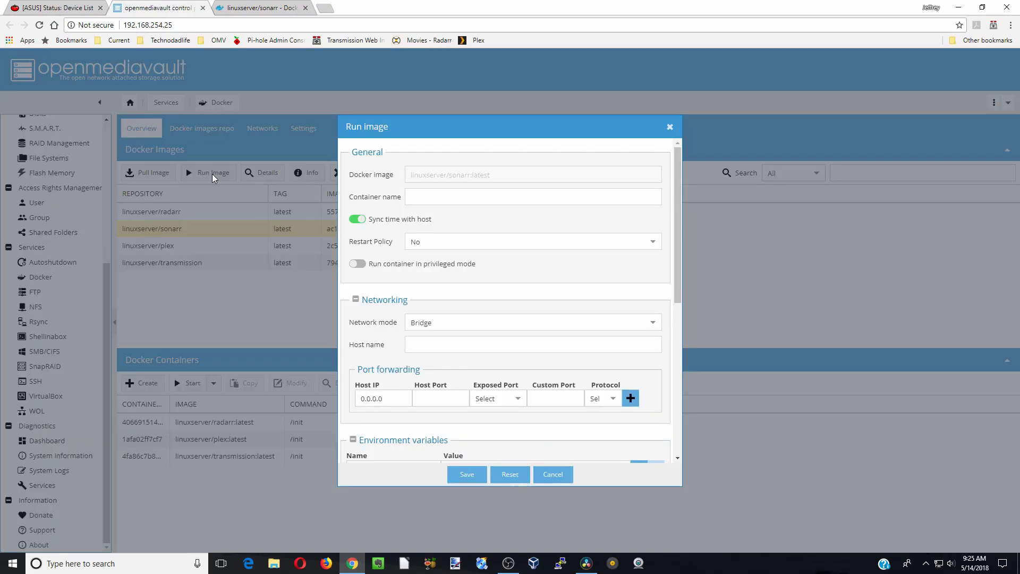
left_click(497, 198)
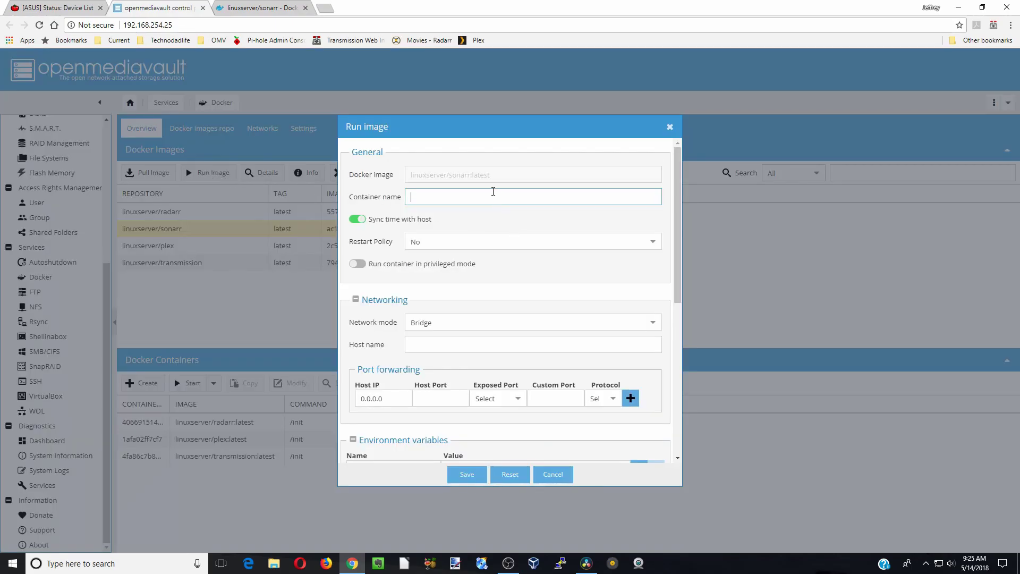
type("sonarr")
left_click(540, 243)
left_click(528, 276)
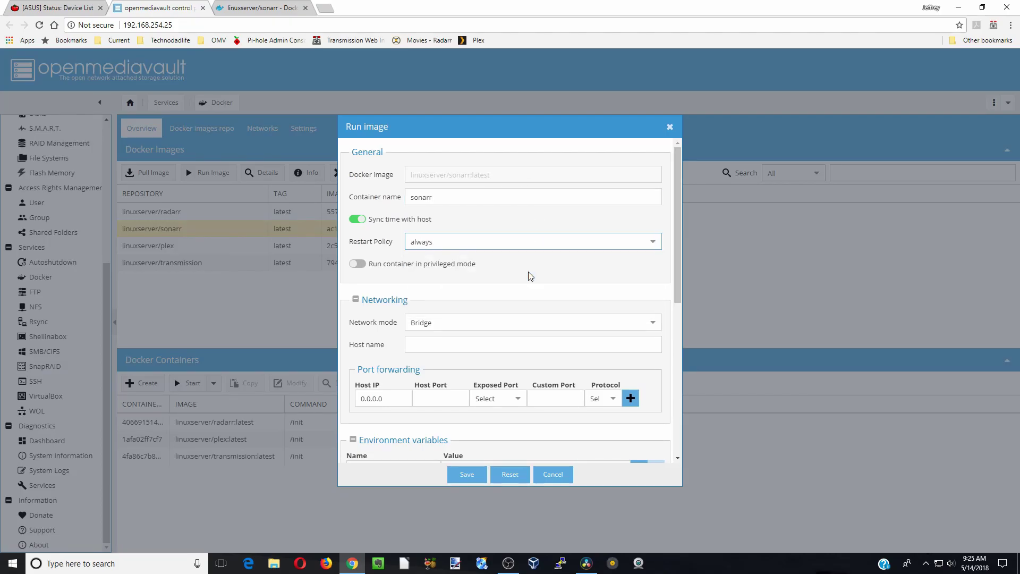
left_click(478, 323)
left_click(476, 354)
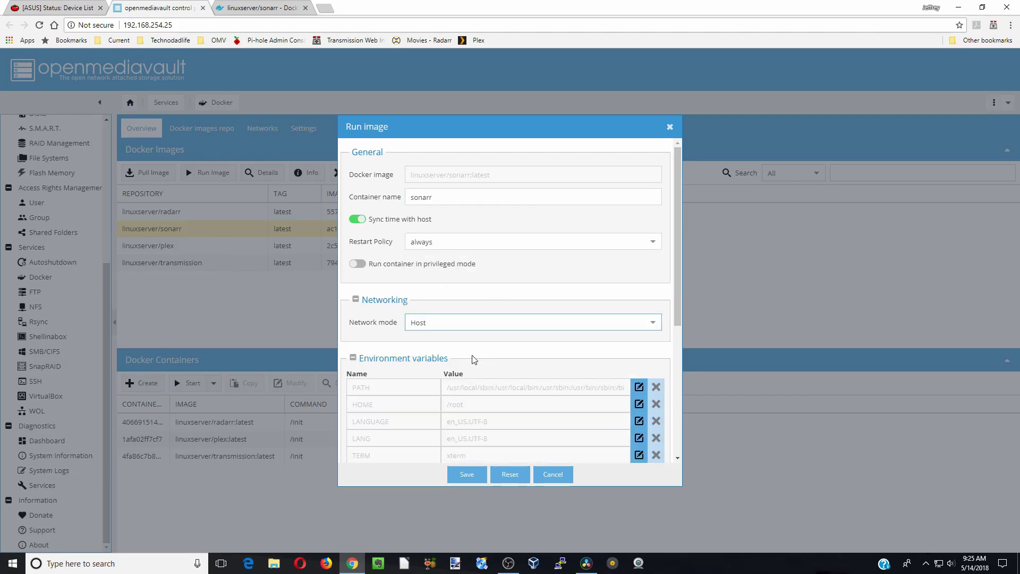
scroll(473, 340, "down", 4)
Add environment variables PUID=1000 and PGID=100, correcting the misspelled PUYID name.
left_click(422, 277)
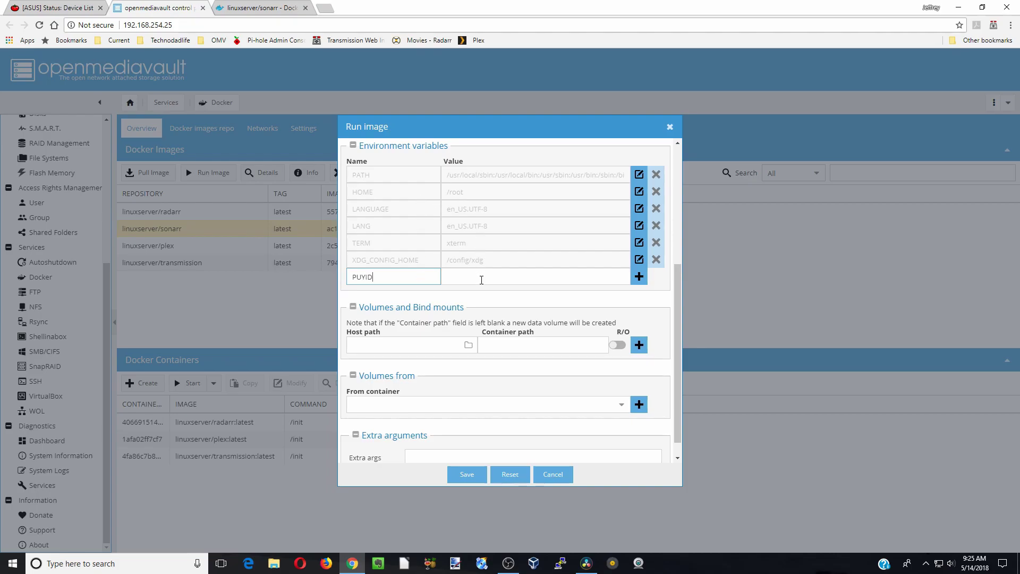
left_click(472, 273)
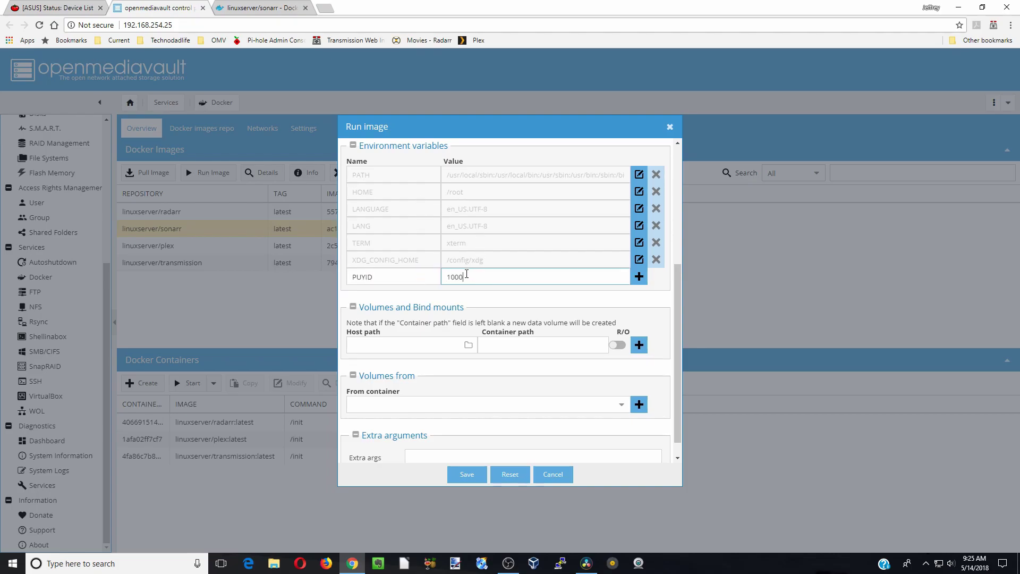
left_click(639, 276)
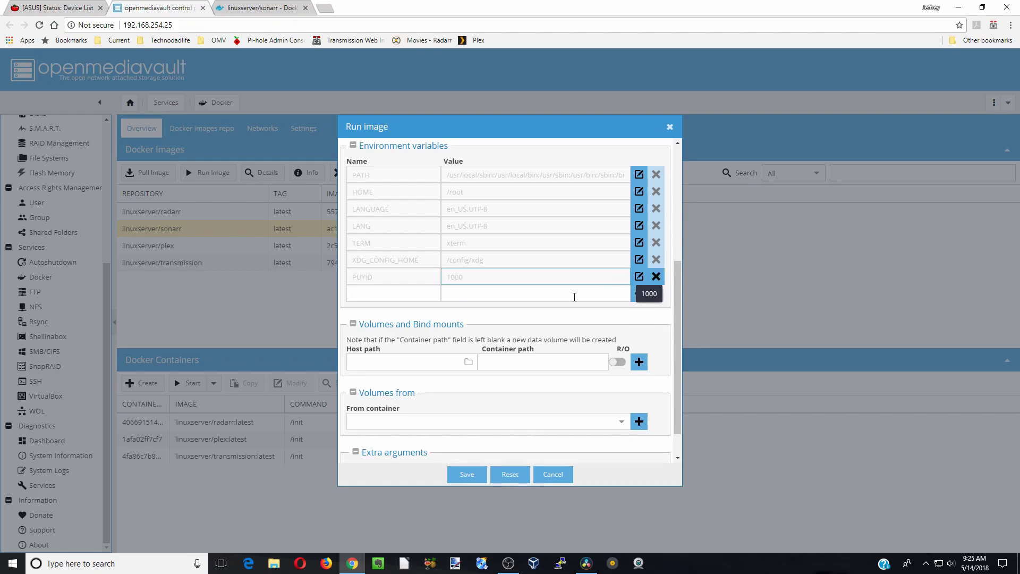
left_click(404, 294)
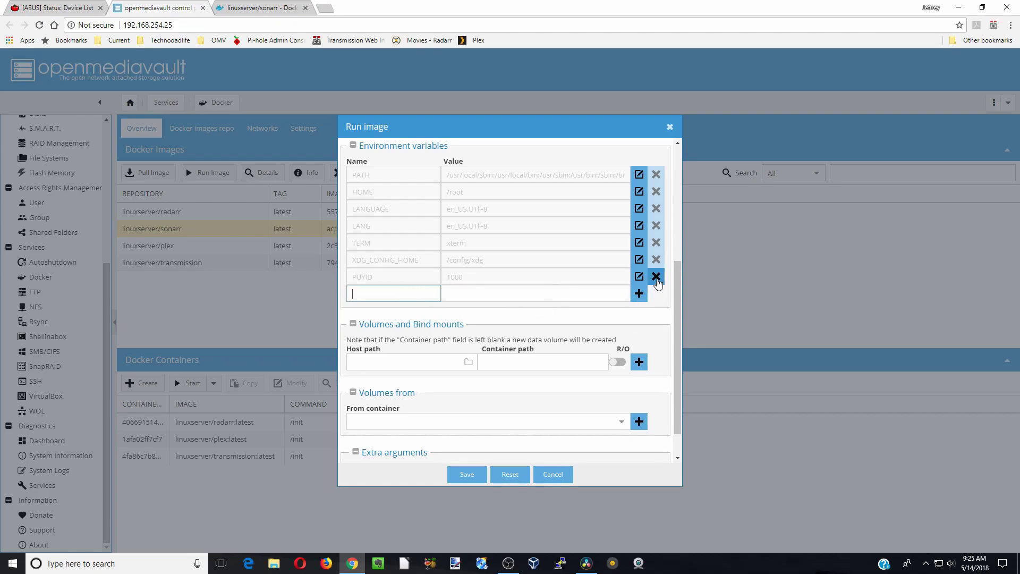
left_click(639, 277)
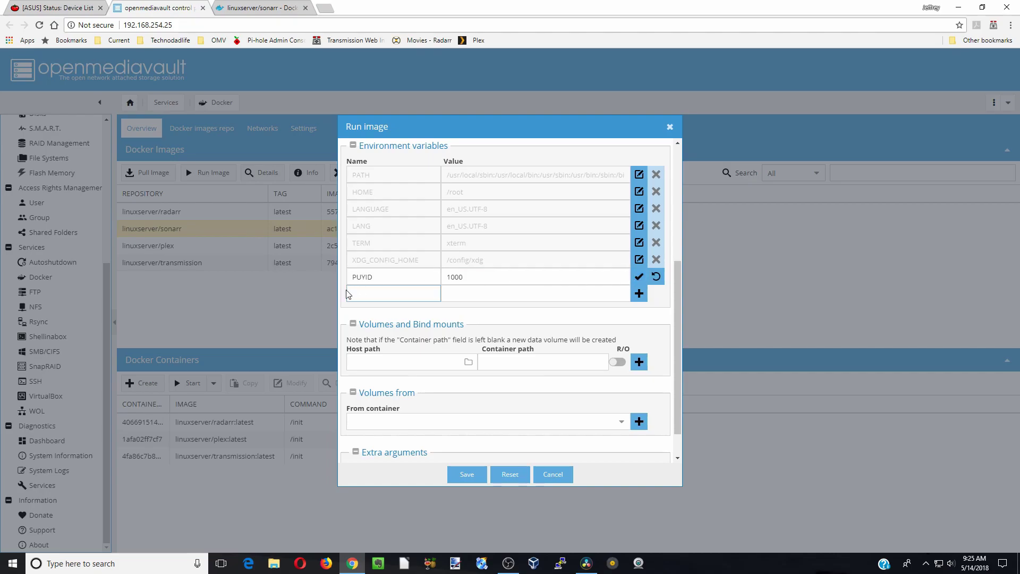
left_click(367, 276)
left_click(639, 276)
left_click(421, 297)
left_click(482, 292)
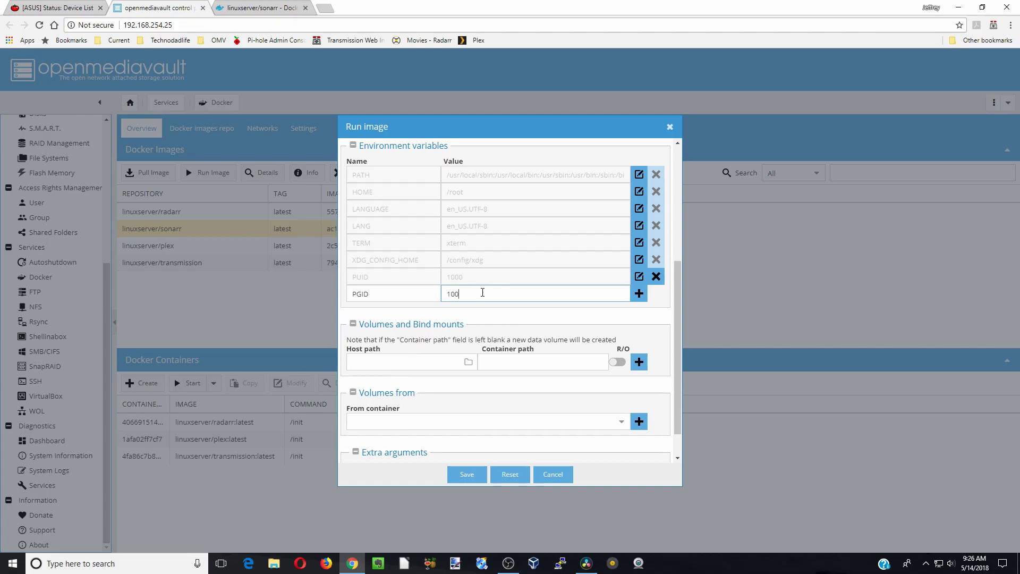
left_click(639, 293)
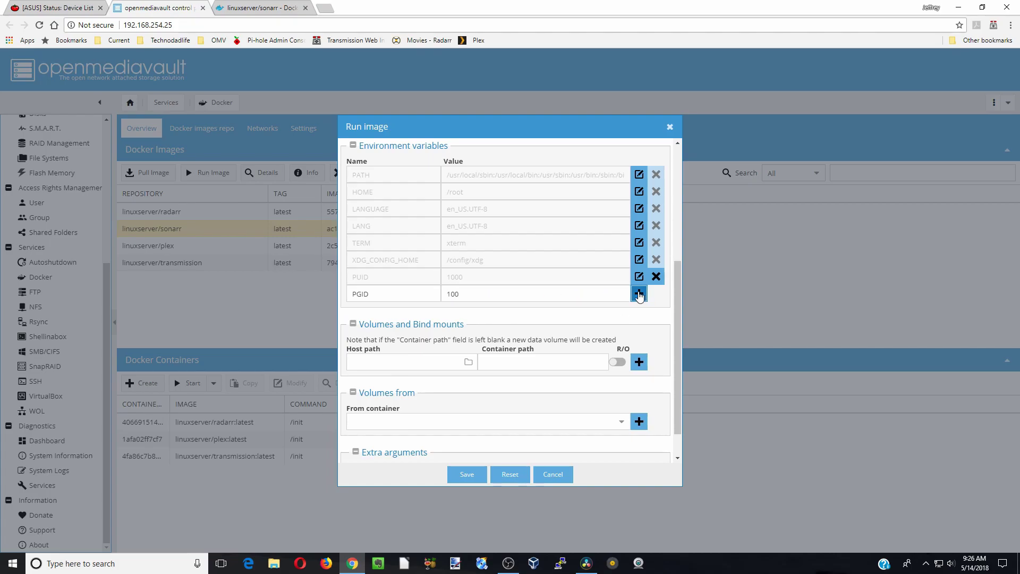
Start a new volume with container path /config.
scroll(645, 353, "down", 2)
left_click(570, 329)
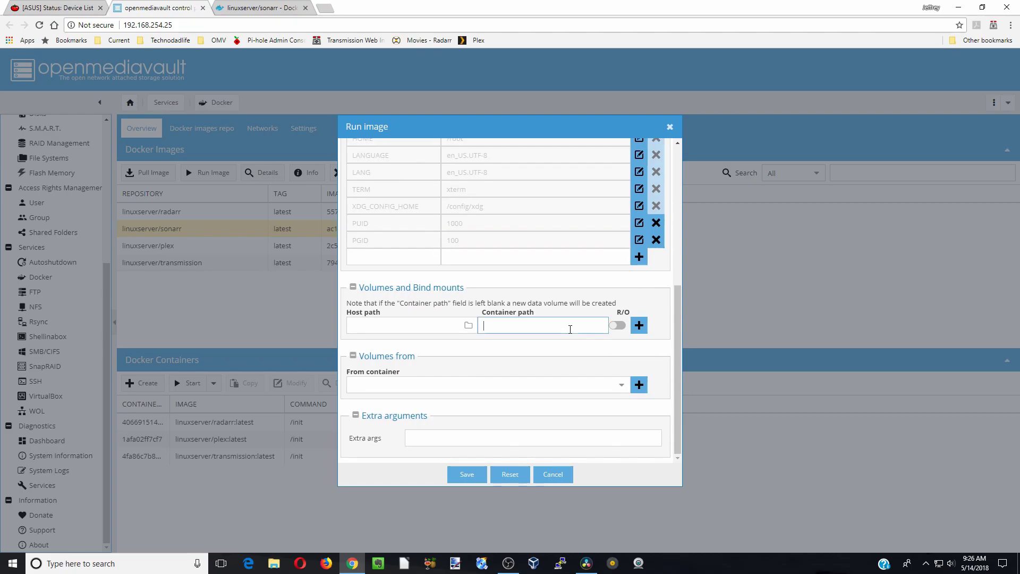
type("/config")
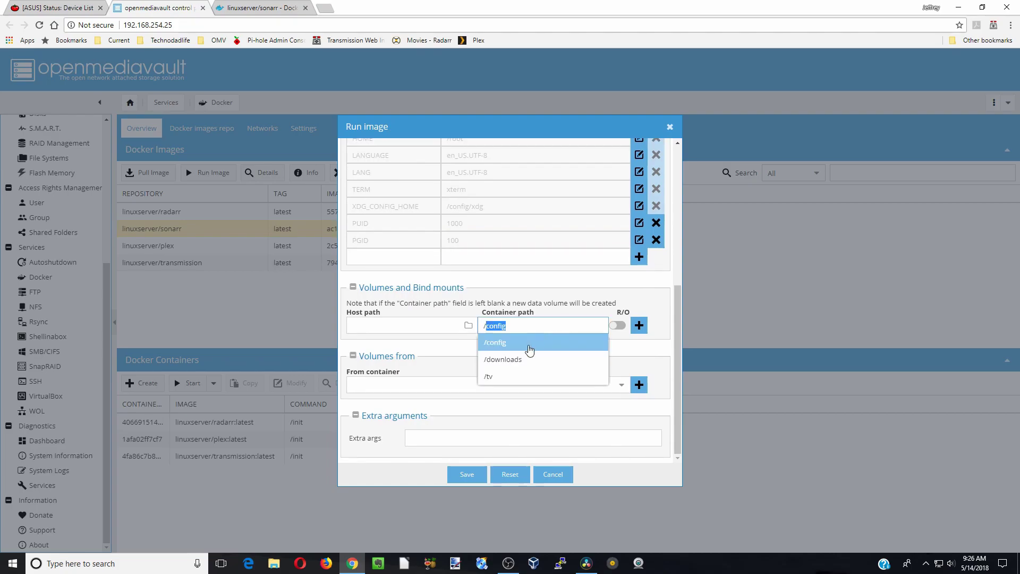
left_click(530, 349)
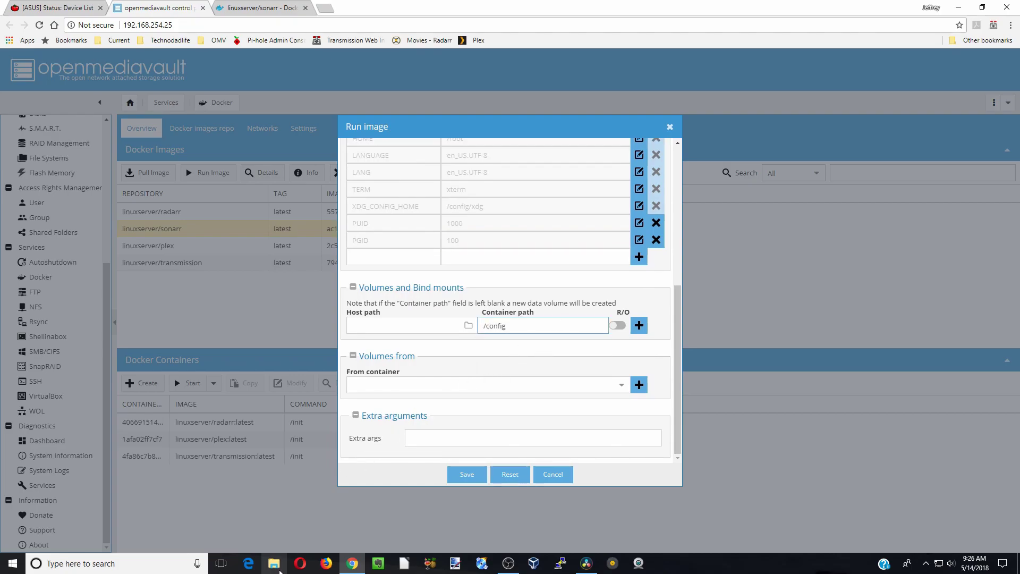
In File Explorer, create a folder named Sonarr inside the OMVSERVER Appdata share.
left_click(275, 563)
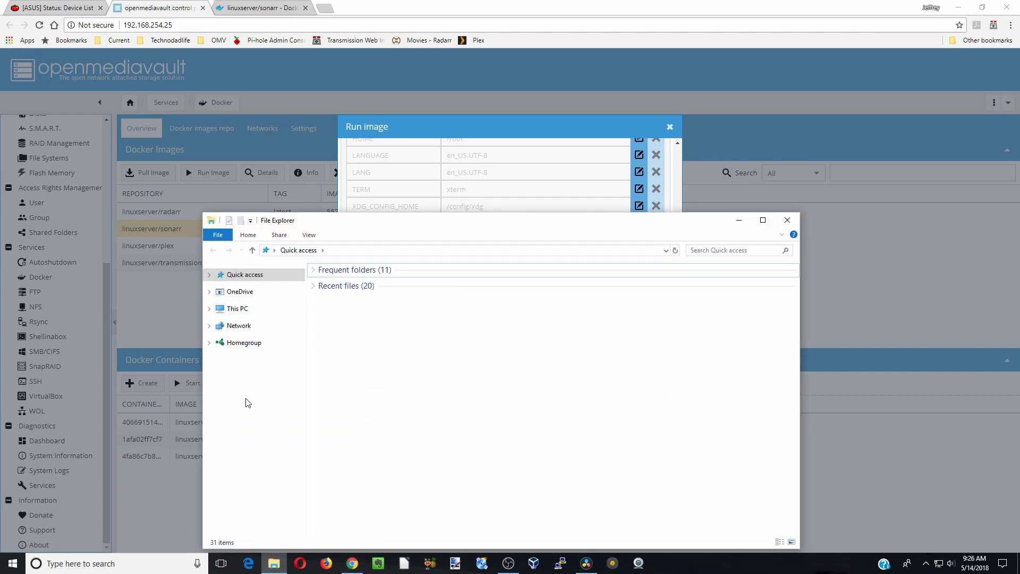
left_click(209, 326)
left_click(245, 364)
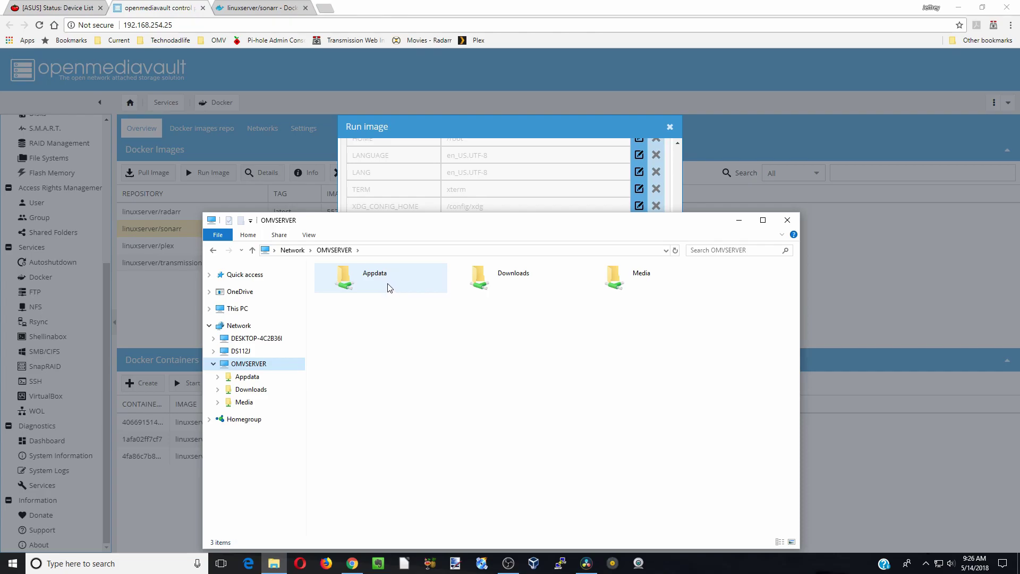
double_click(388, 288)
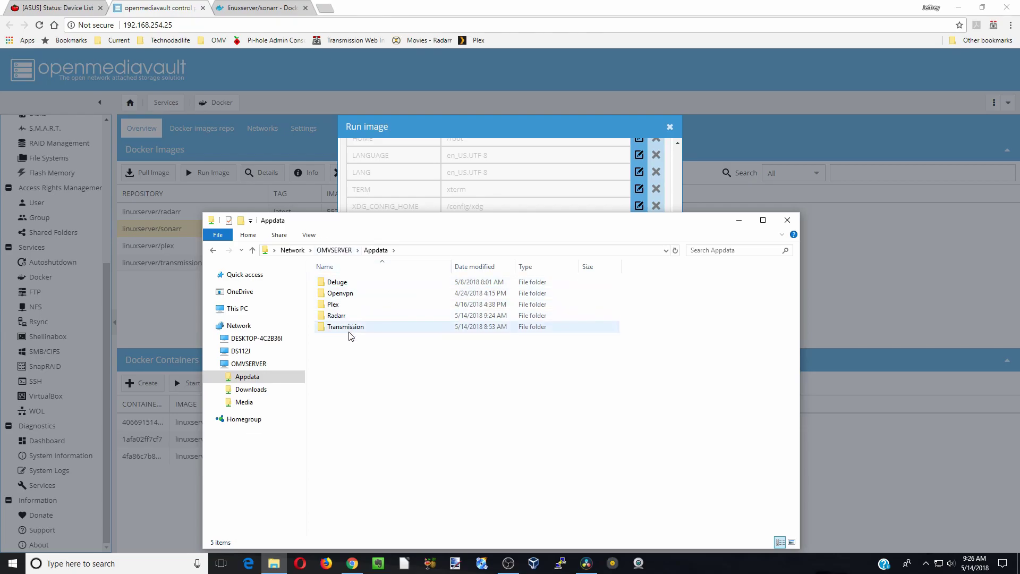
right_click(351, 347)
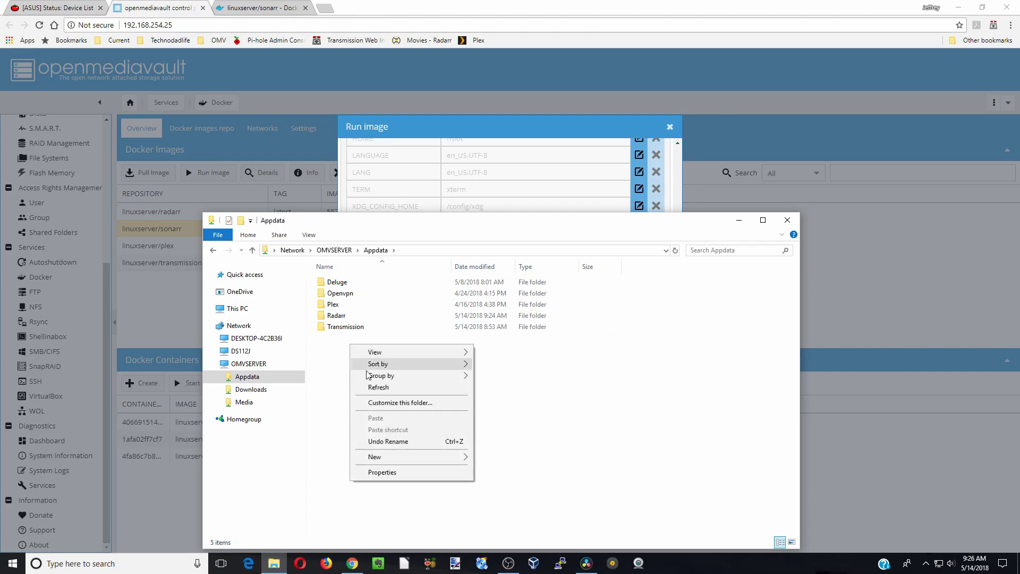
mouse_move(404, 458)
left_click(512, 458)
type("Sonarr")
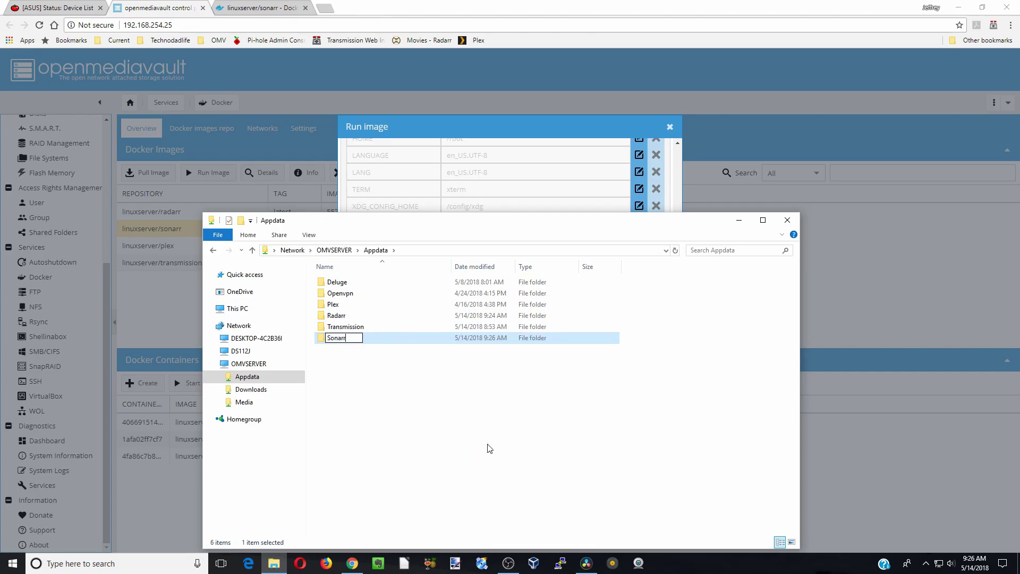
key("Return")
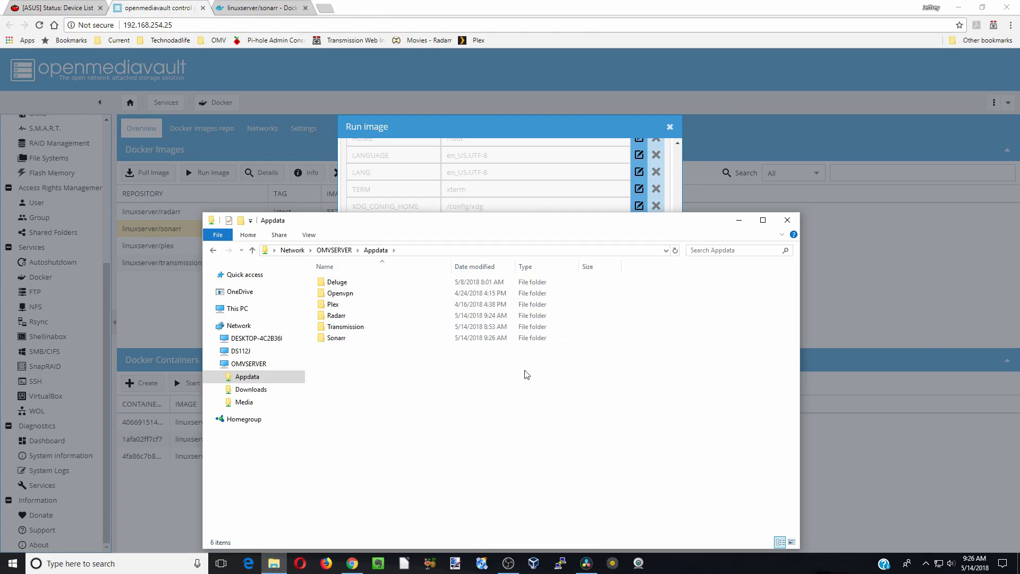
Set the /config volume's host path to /sharedfolders/Appdata/Sonarr and add the mount.
left_click(787, 221)
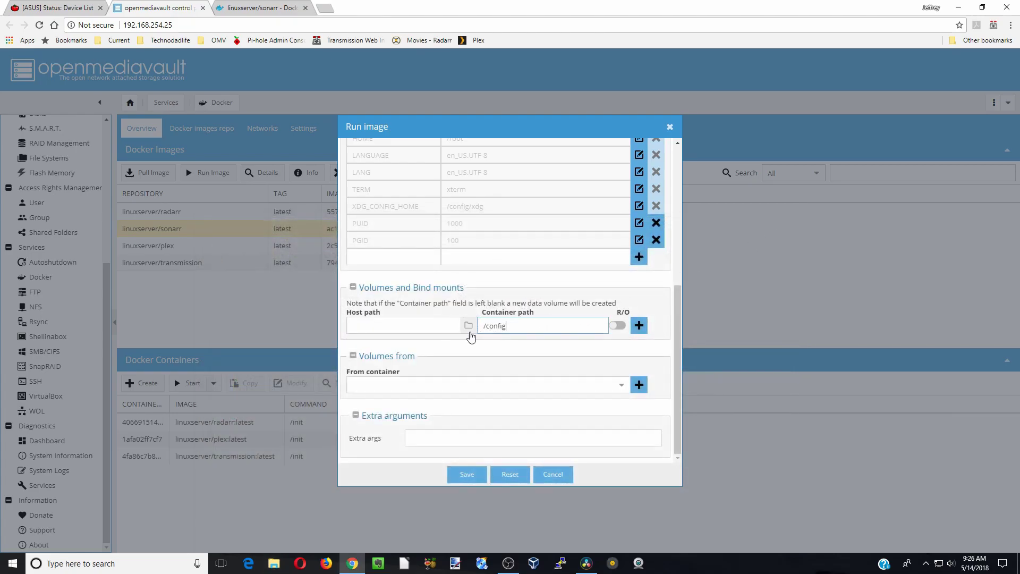
left_click(468, 326)
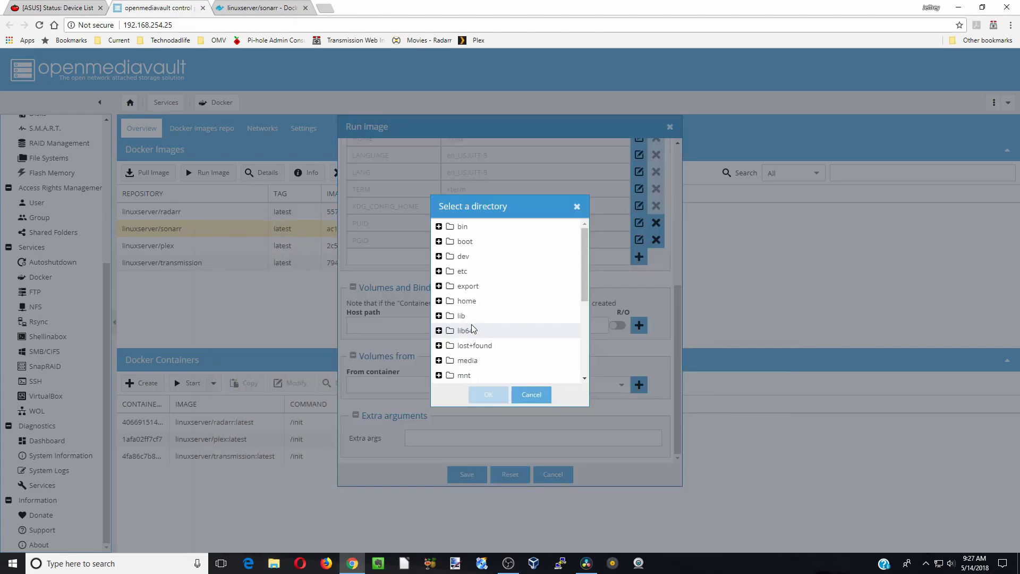
scroll(470, 340, "down", 3)
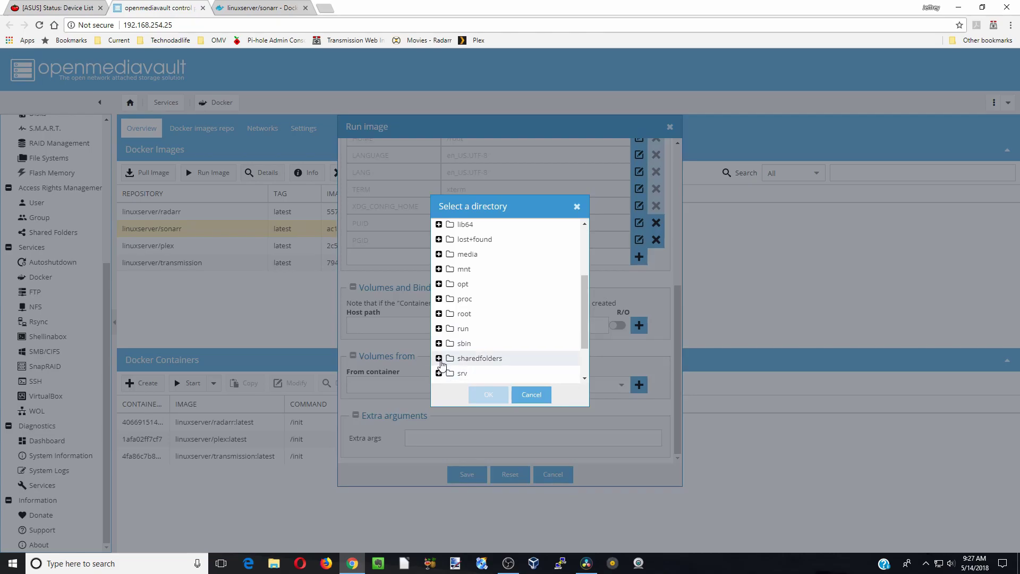
left_click(439, 359)
scroll(527, 345, "down", 1)
scroll(526, 345, "down", 2)
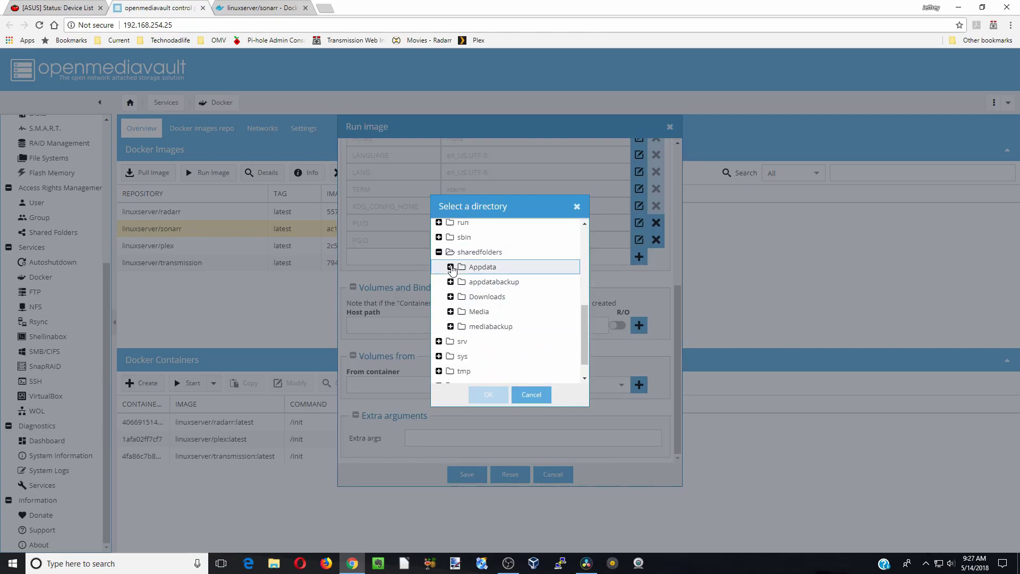
left_click(450, 267)
left_click(500, 342)
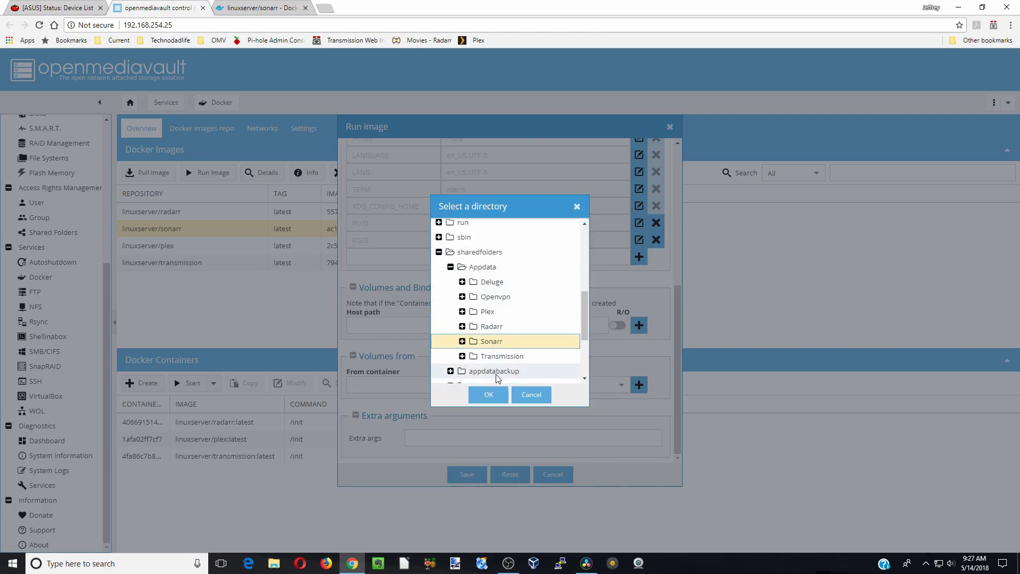
left_click(494, 394)
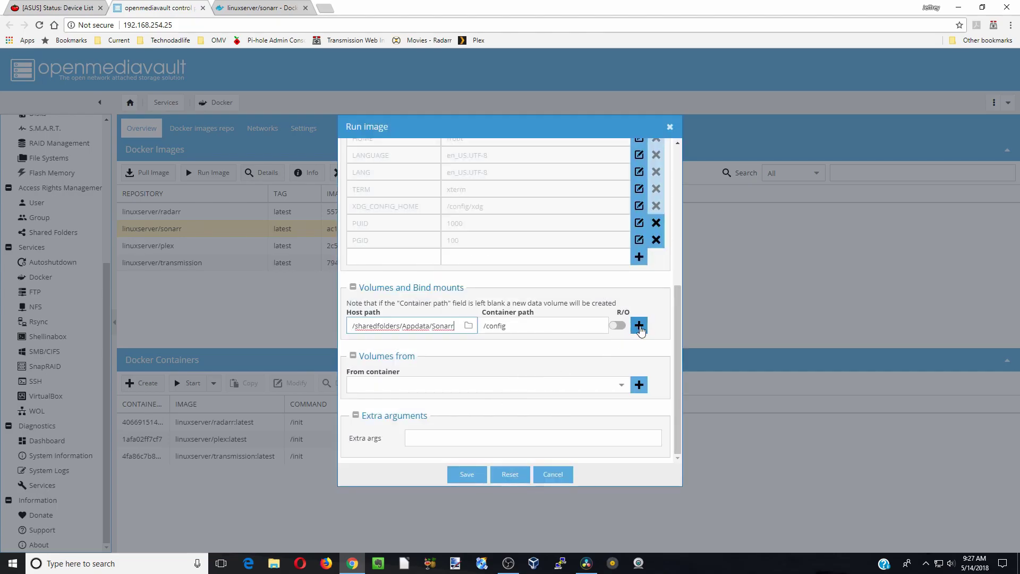
left_click(639, 325)
Add a bind mount mapping /sharedfolders/Downloads to container path /downloads.
left_click(574, 343)
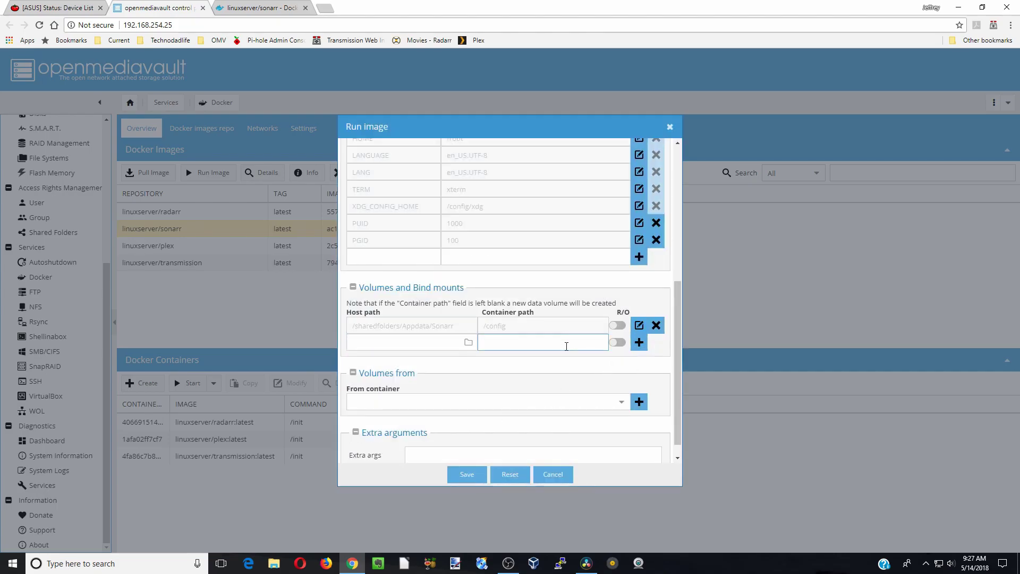
left_click(566, 346)
left_click(543, 376)
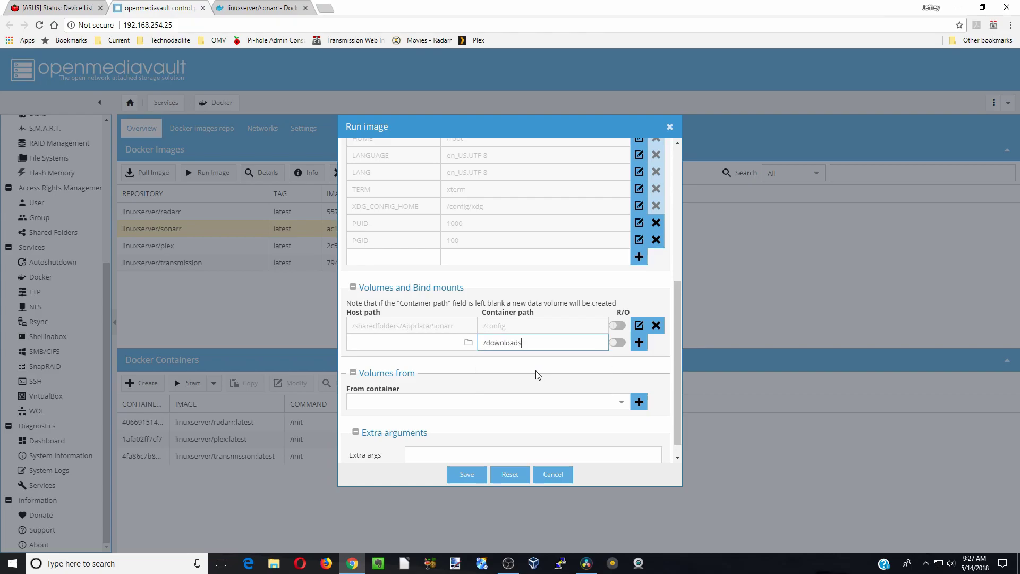
left_click(466, 343)
scroll(466, 344, "down", 2)
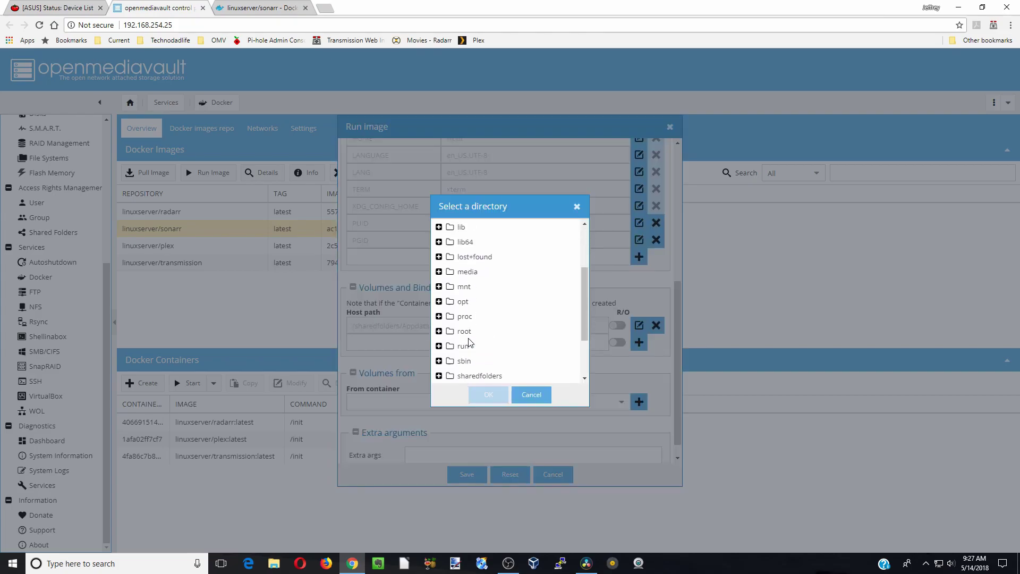
double_click(475, 358)
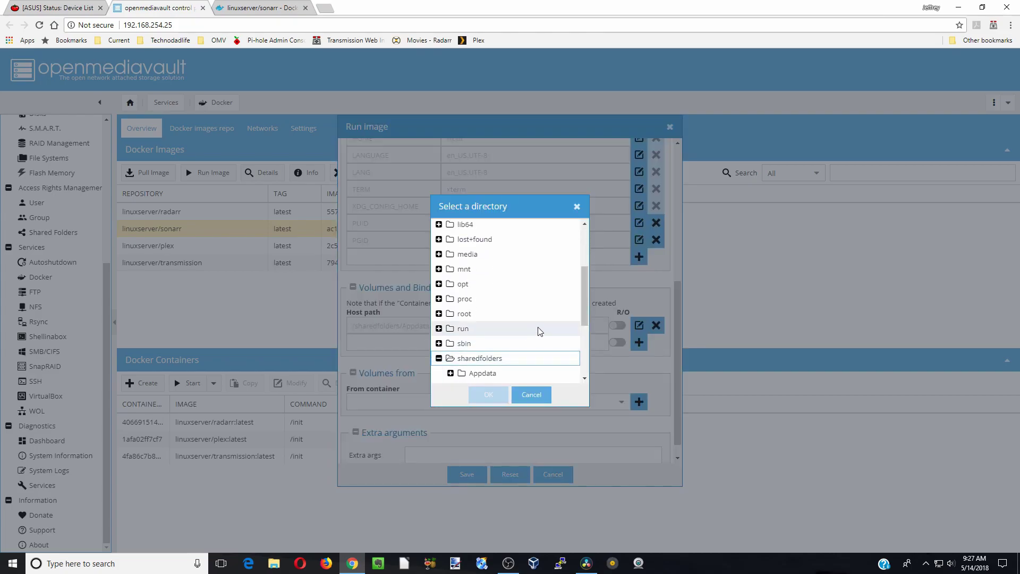
scroll(540, 334, "down", 2)
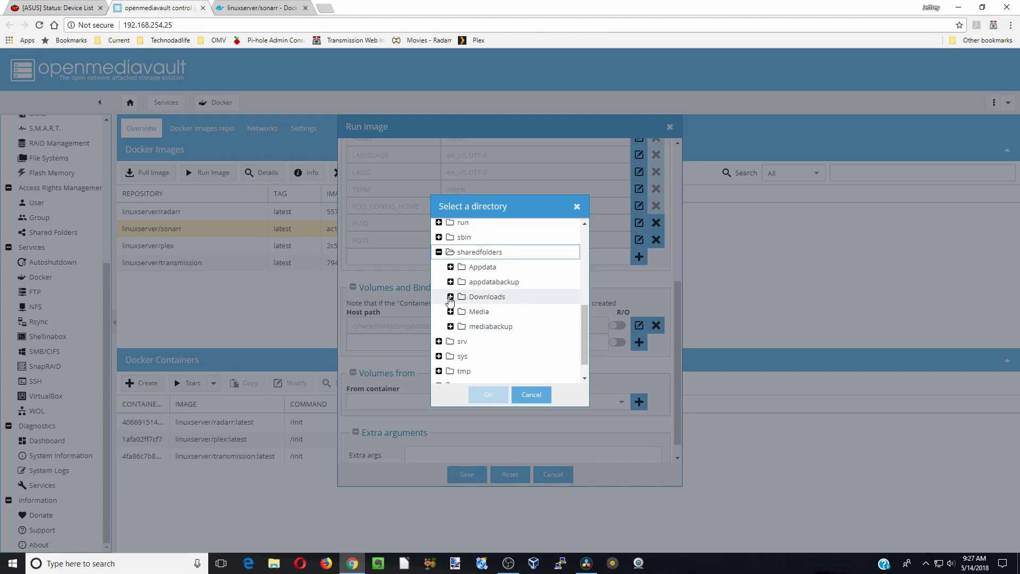
double_click(450, 297)
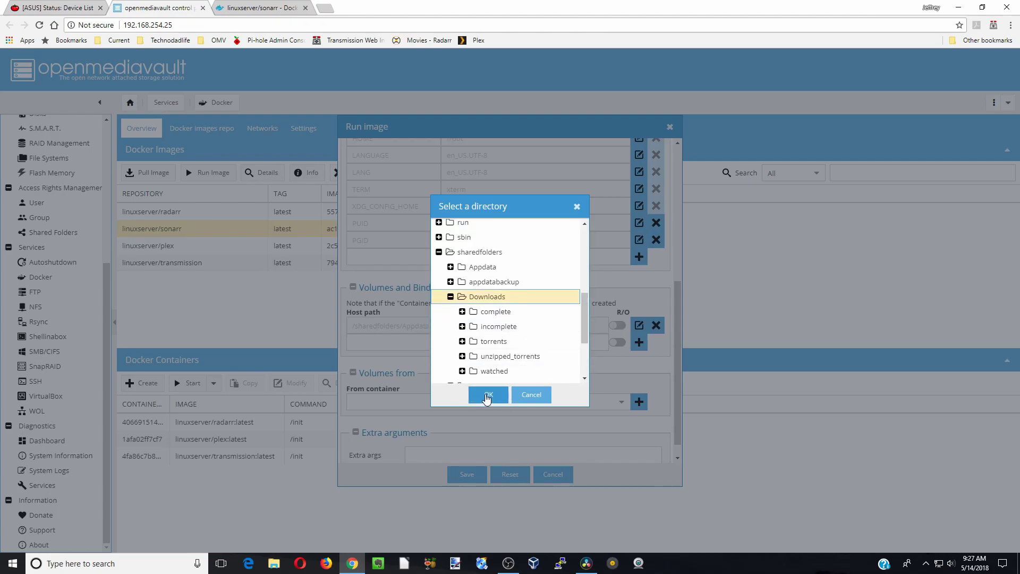
left_click(487, 398)
left_click(641, 345)
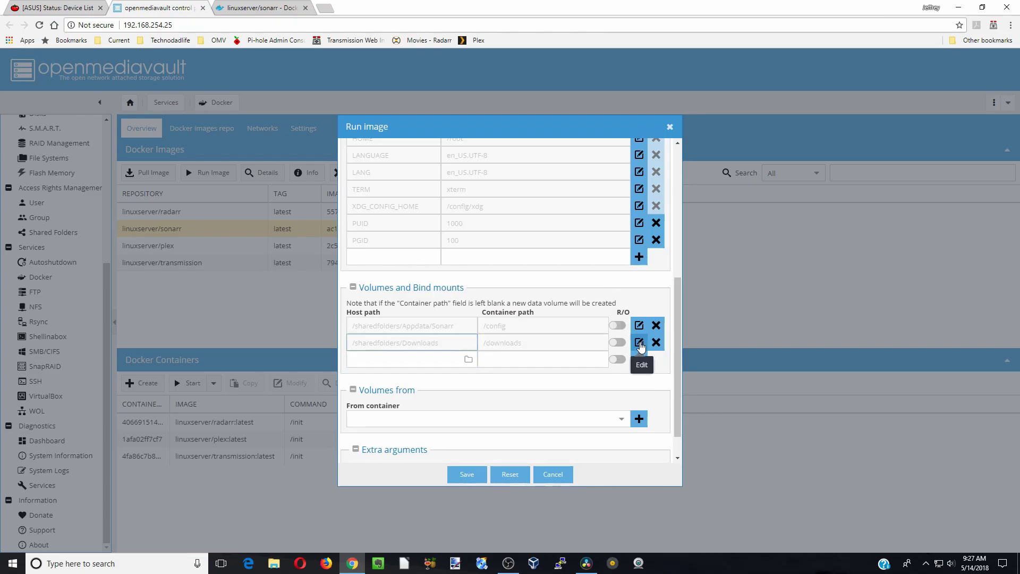
Add a bind mount mapping /sharedfolders/Media/TV to container path /tv.
left_click(526, 362)
type("/config")
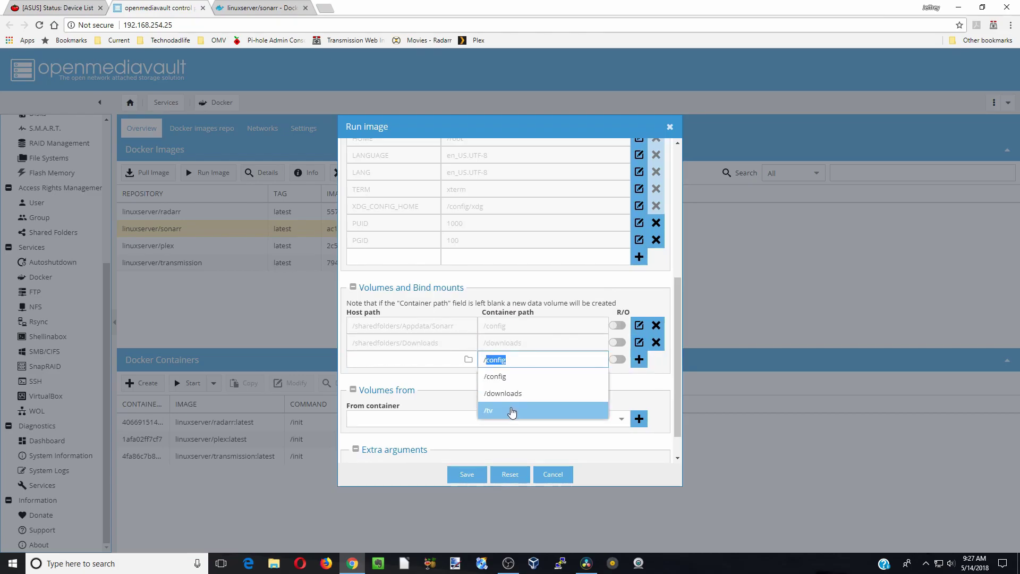
left_click(511, 412)
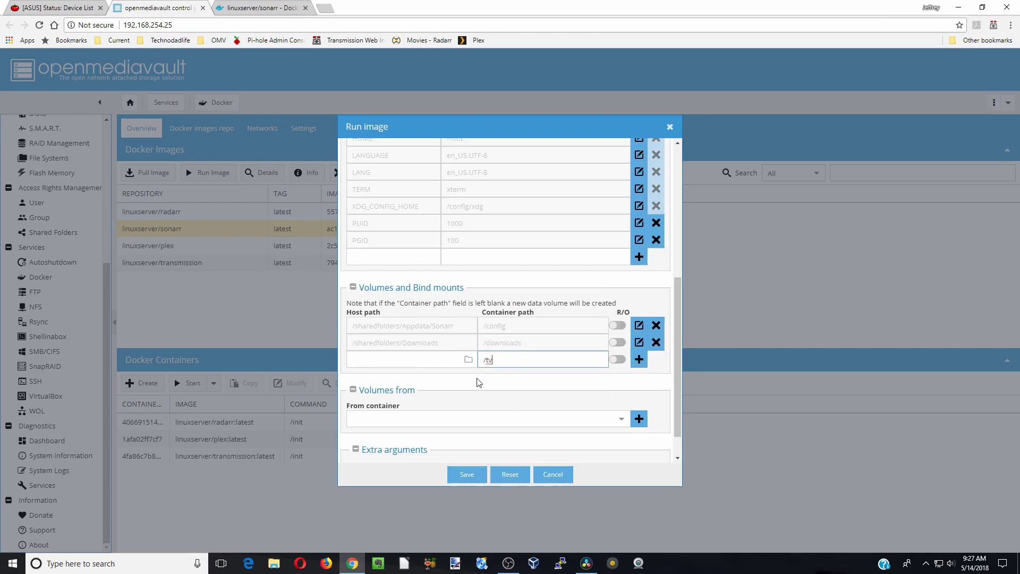
left_click(468, 361)
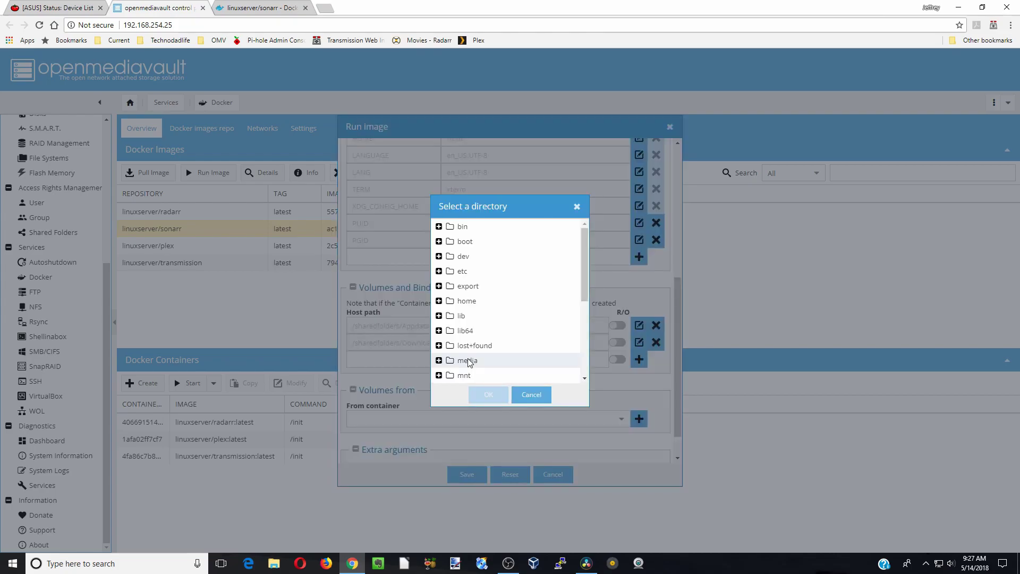
scroll(473, 353, "down", 5)
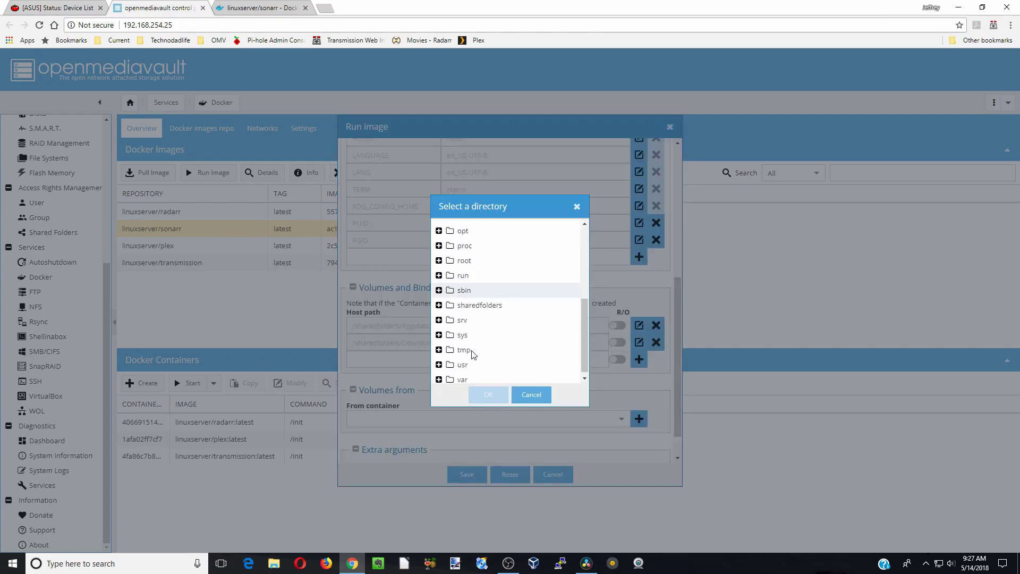
left_click(439, 306)
scroll(462, 322, "down", 2)
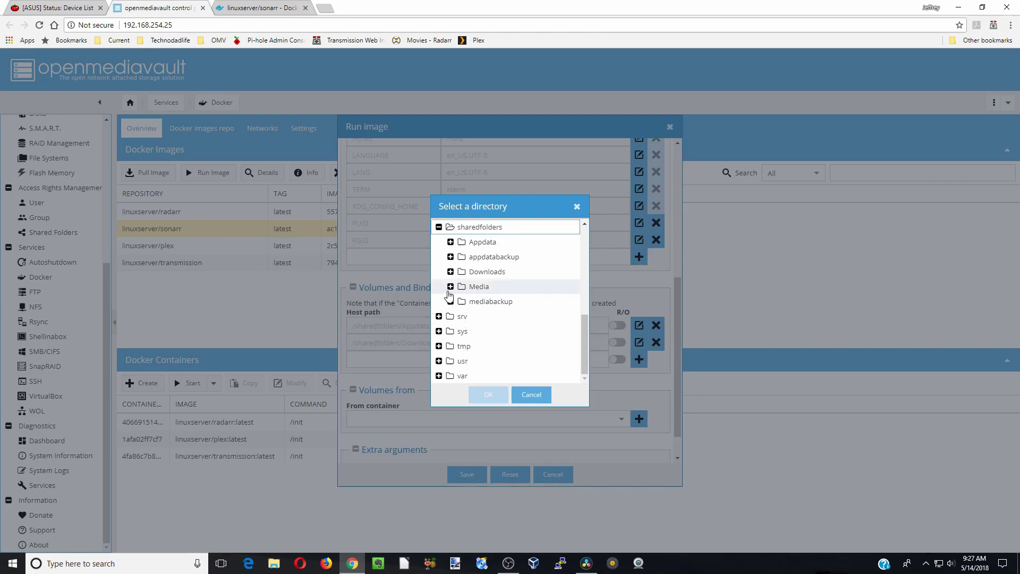
left_click(454, 288)
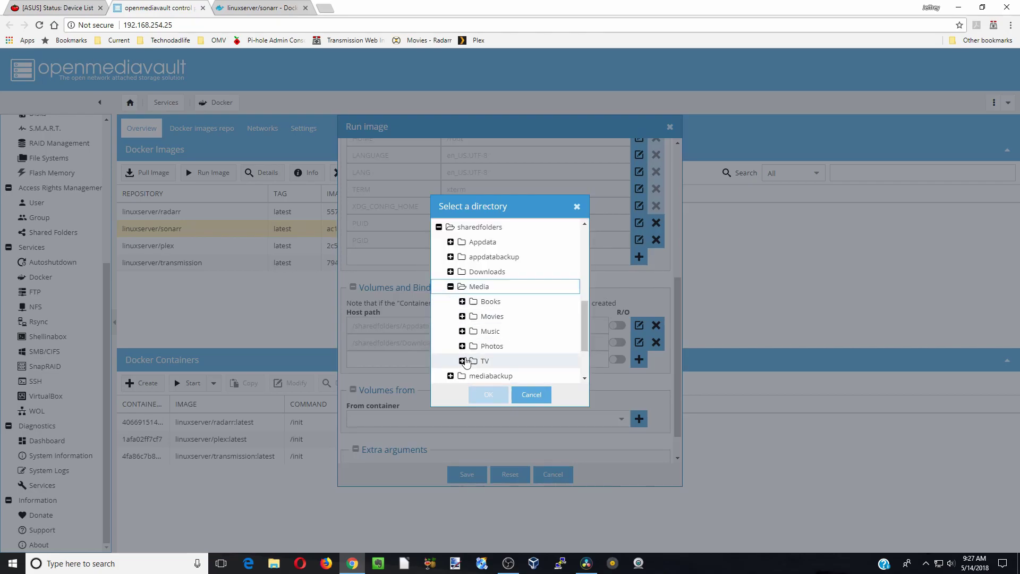
left_click(484, 361)
left_click(489, 396)
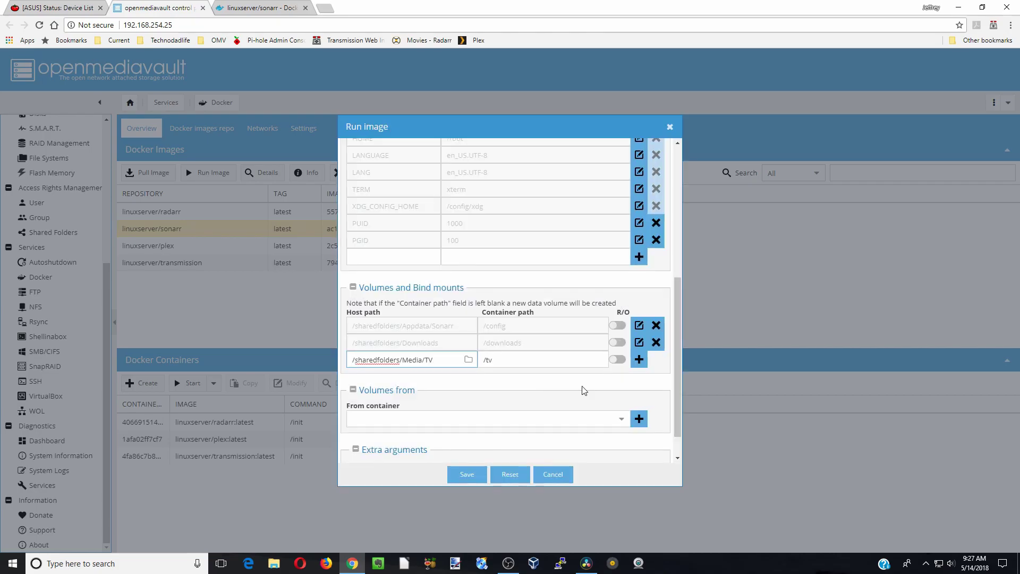
left_click(639, 360)
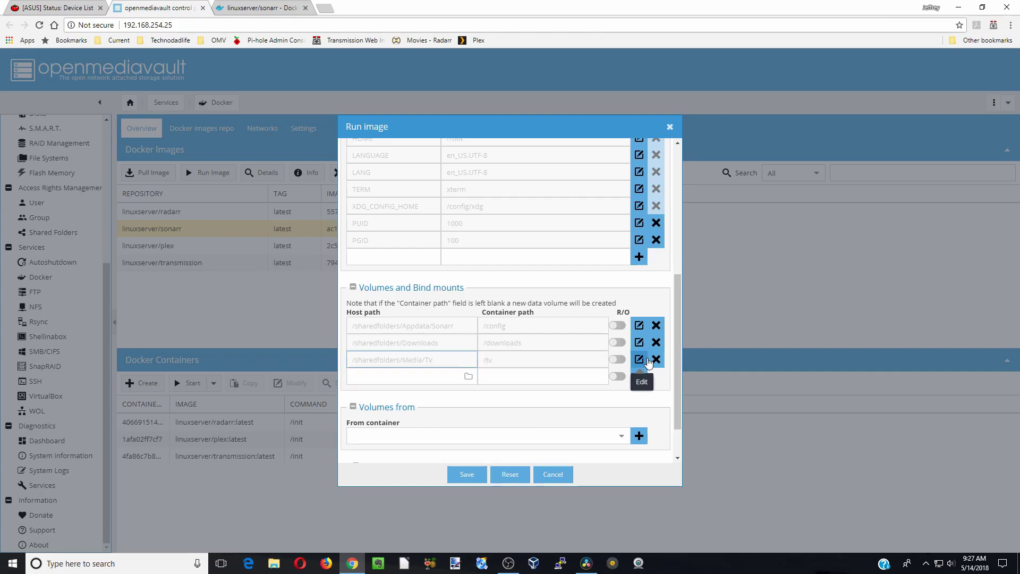
Add volumes from the plex and transmission containers, then save to start sonarr.
scroll(641, 368, "down", 1)
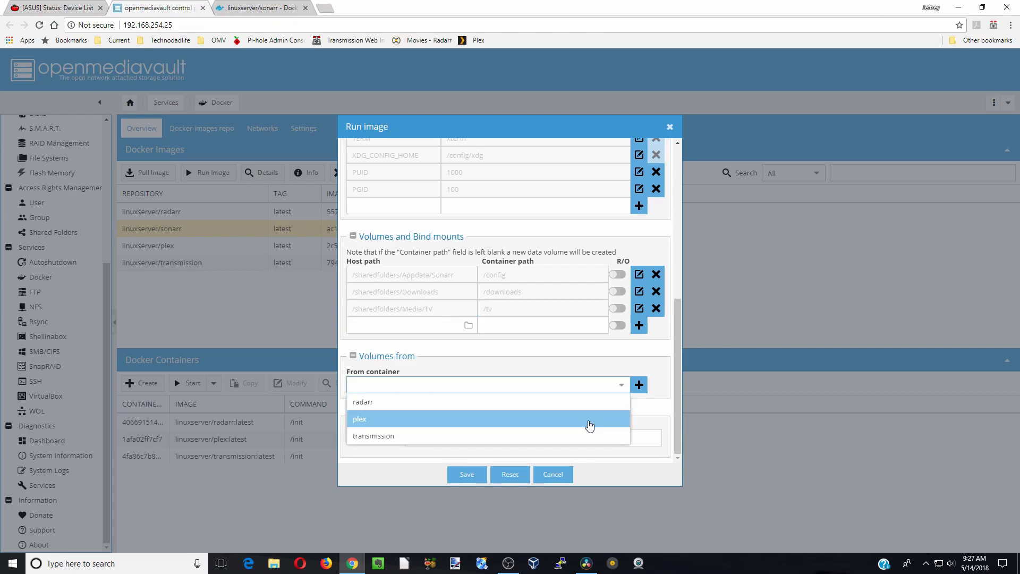
left_click(589, 426)
left_click(639, 384)
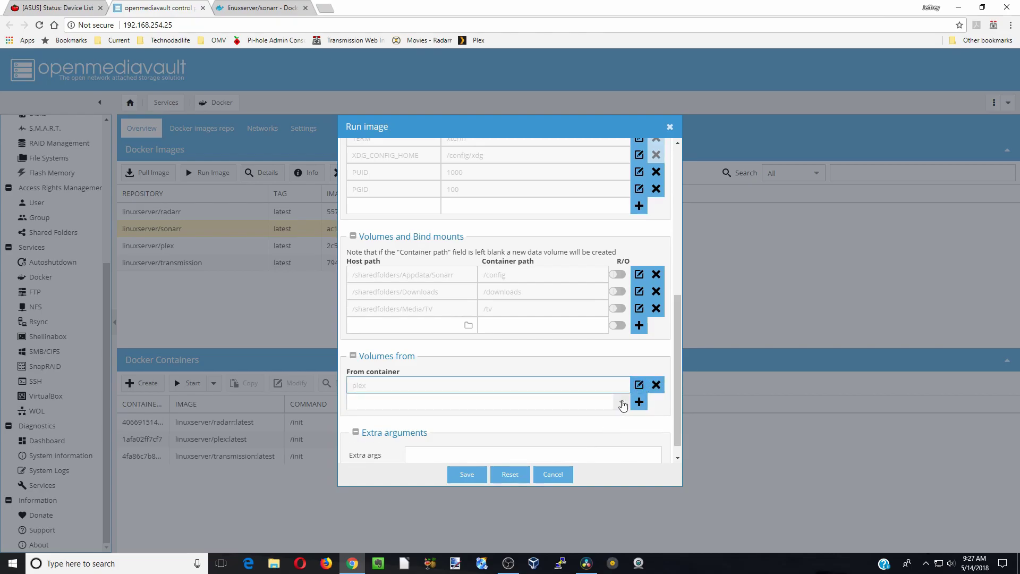
left_click(621, 404)
left_click(566, 436)
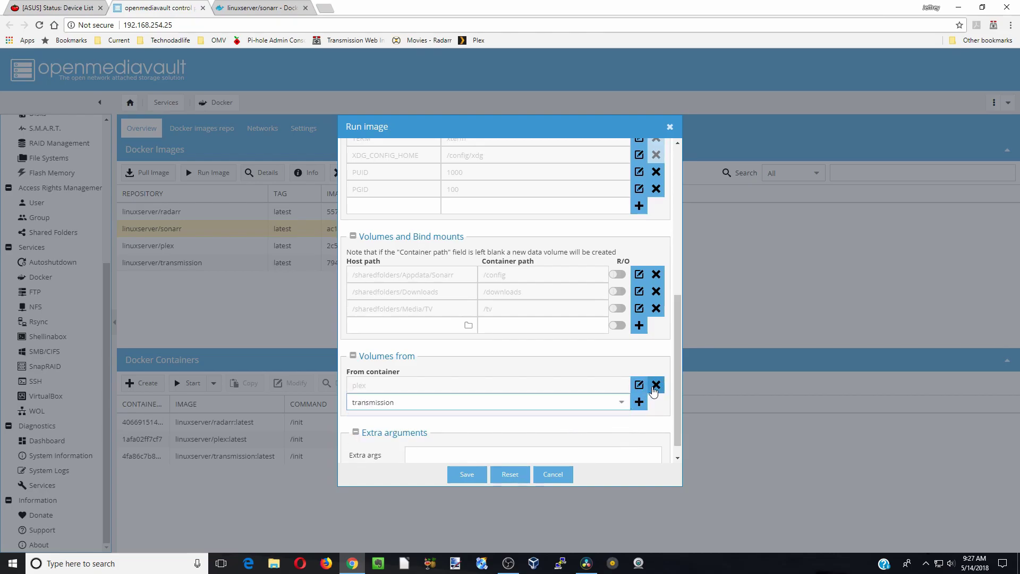
left_click(640, 402)
scroll(579, 389, "down", 1)
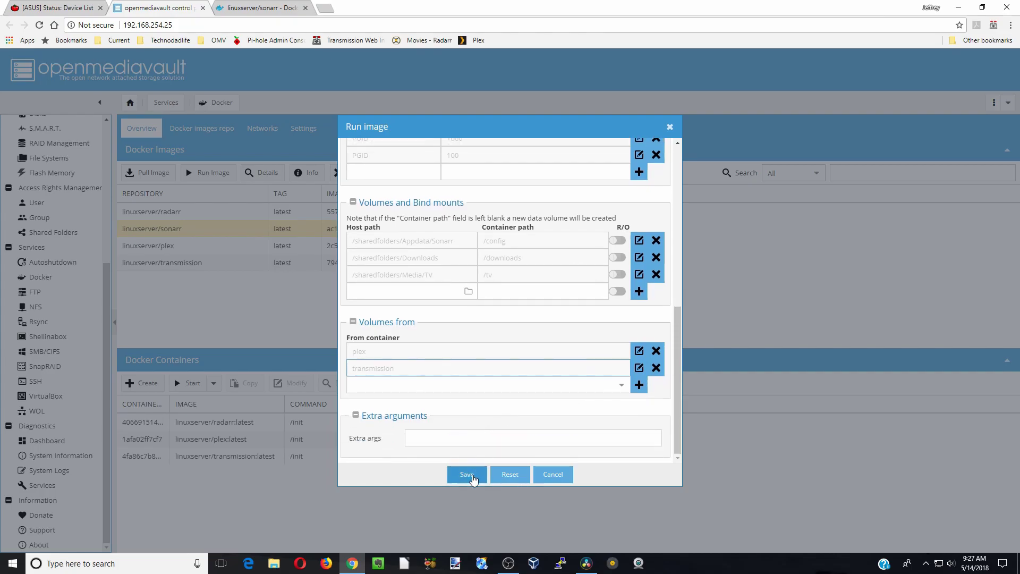
left_click(468, 475)
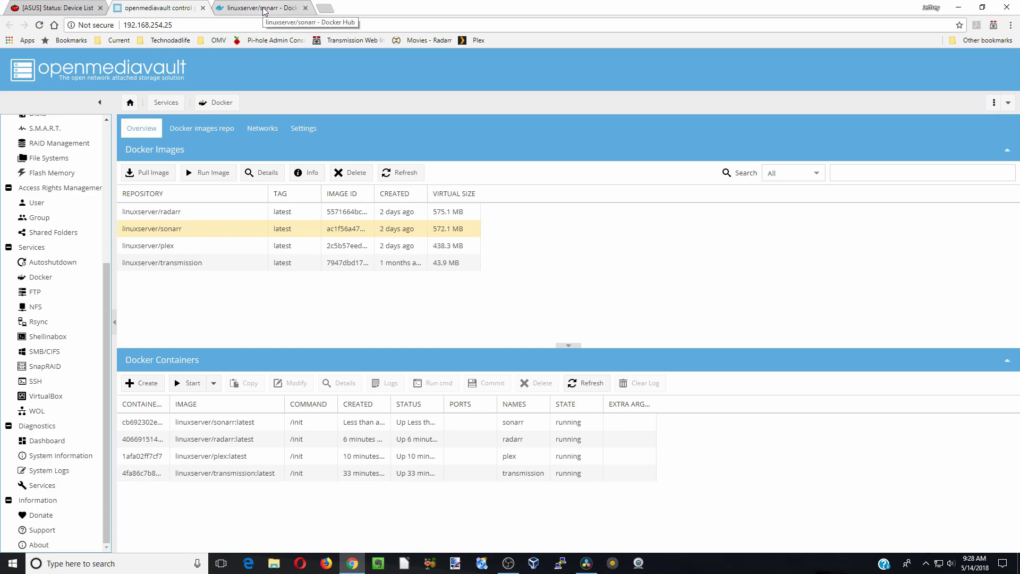
Find Sonarr's web UI port 8989 on Docker Hub, then select openmediavault's server address.
left_click(264, 12)
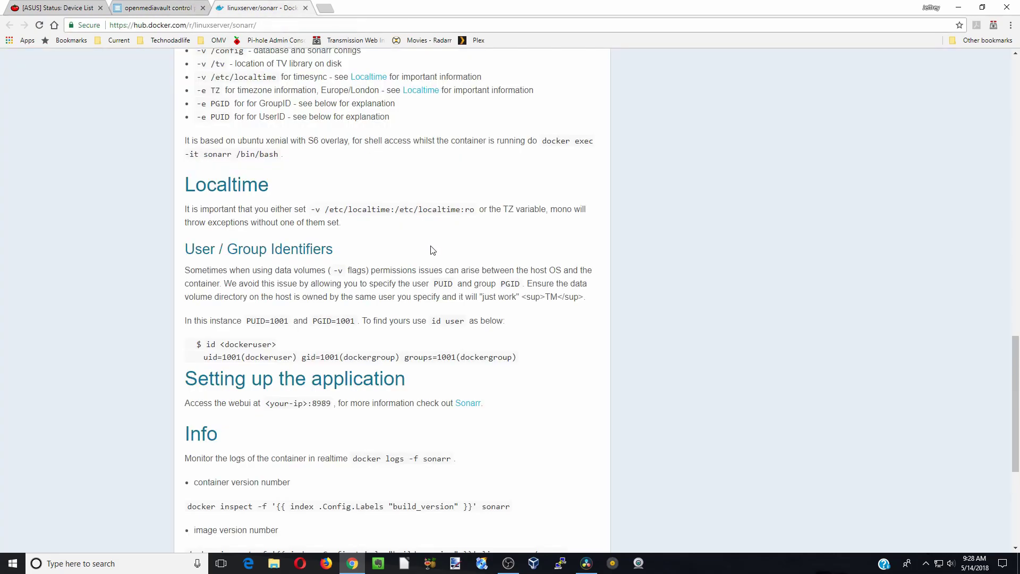
left_click_drag(332, 400, 266, 411)
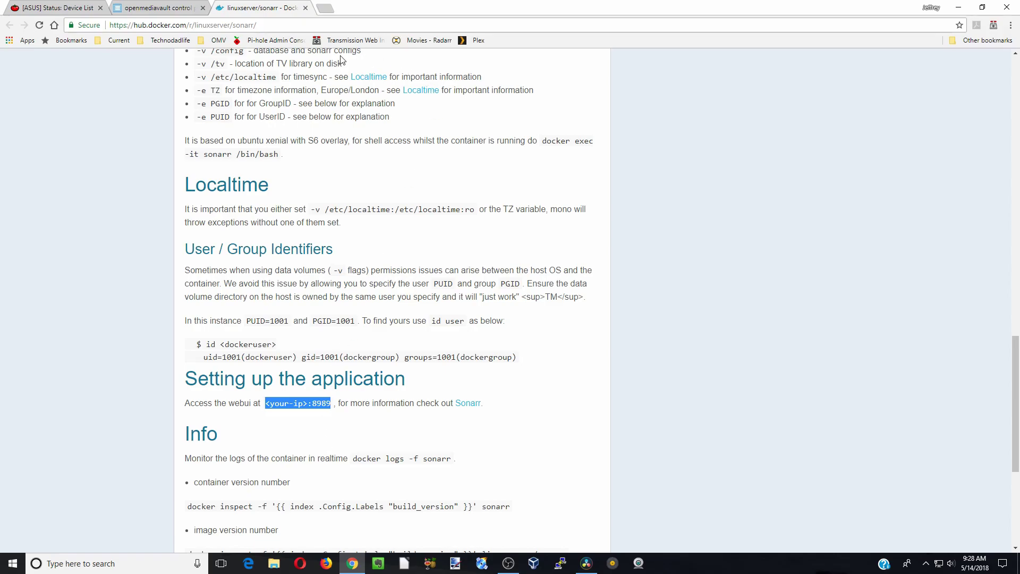
left_click(157, 9)
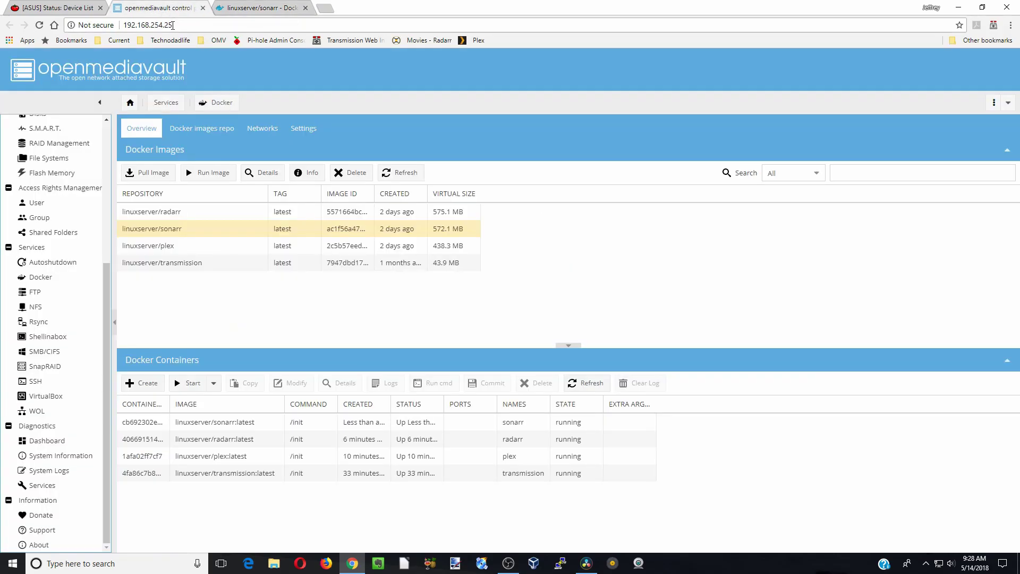
left_click_drag(173, 25, 124, 25)
Load the copied server address with :8989 (192.168.254.25:8989) in a new Chrome tab.
right_click(142, 26)
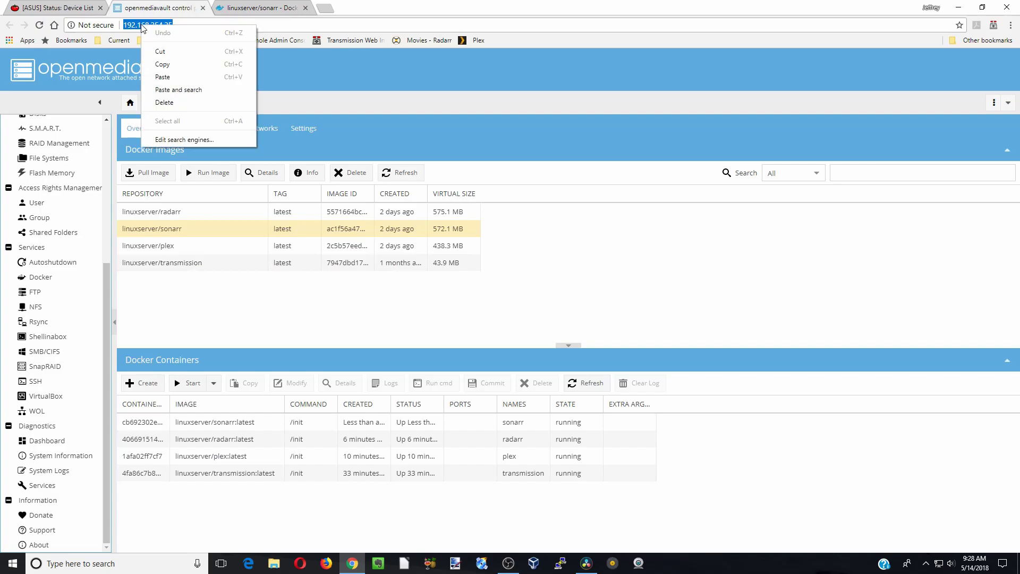
left_click(165, 64)
left_click(325, 8)
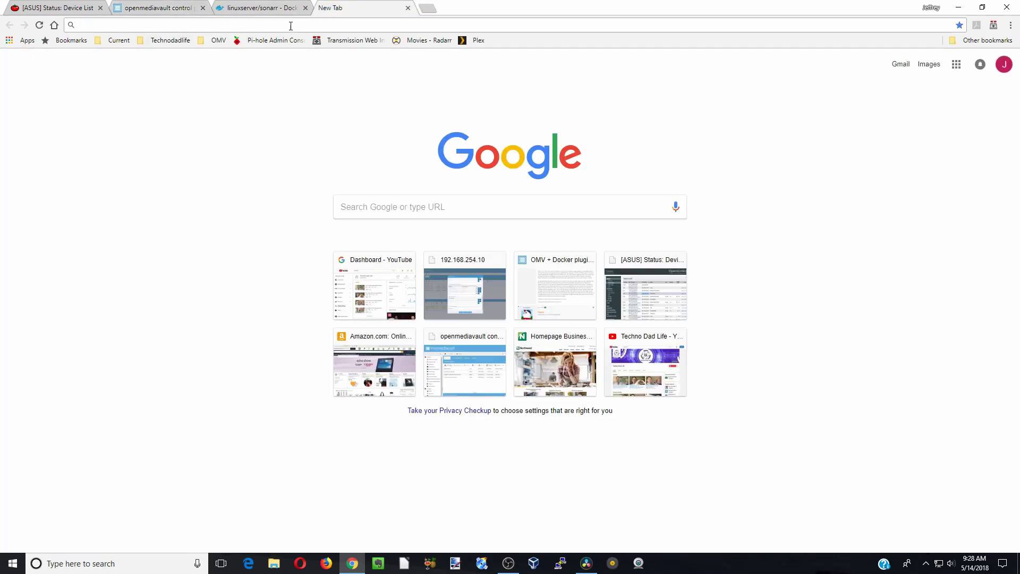
right_click(291, 25)
left_click(311, 77)
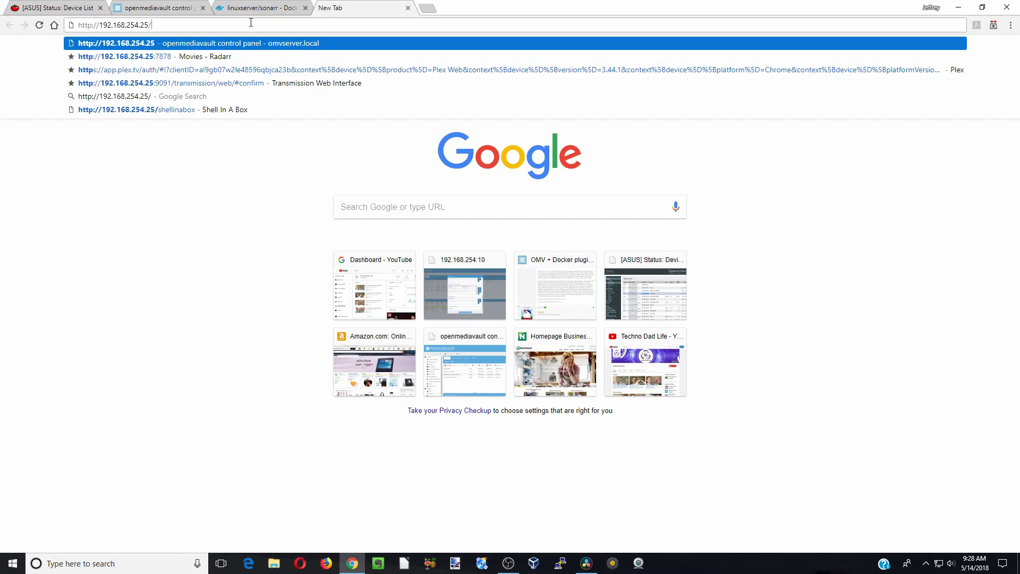
key("BackSpace")
type(":8989")
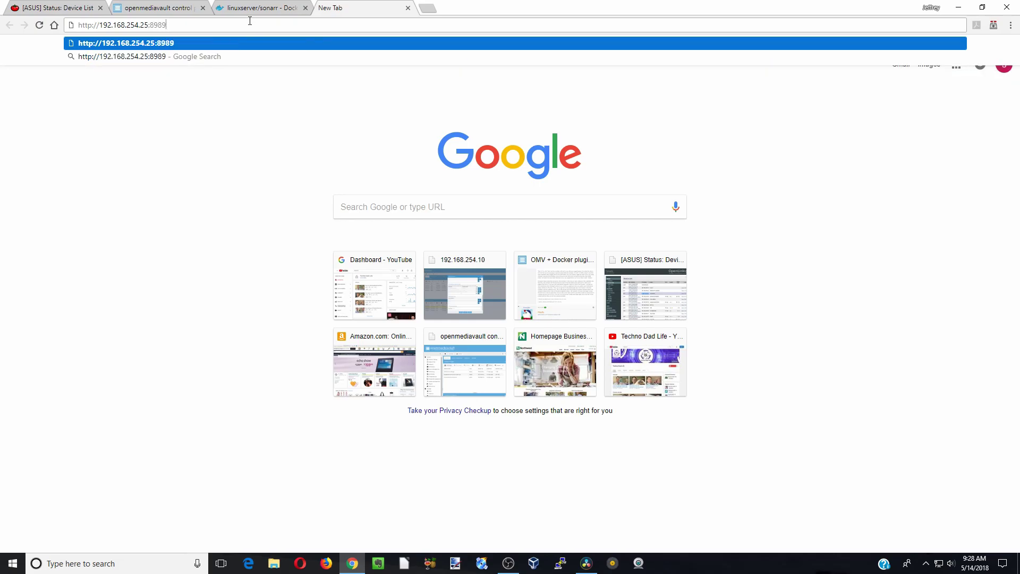
key("Return")
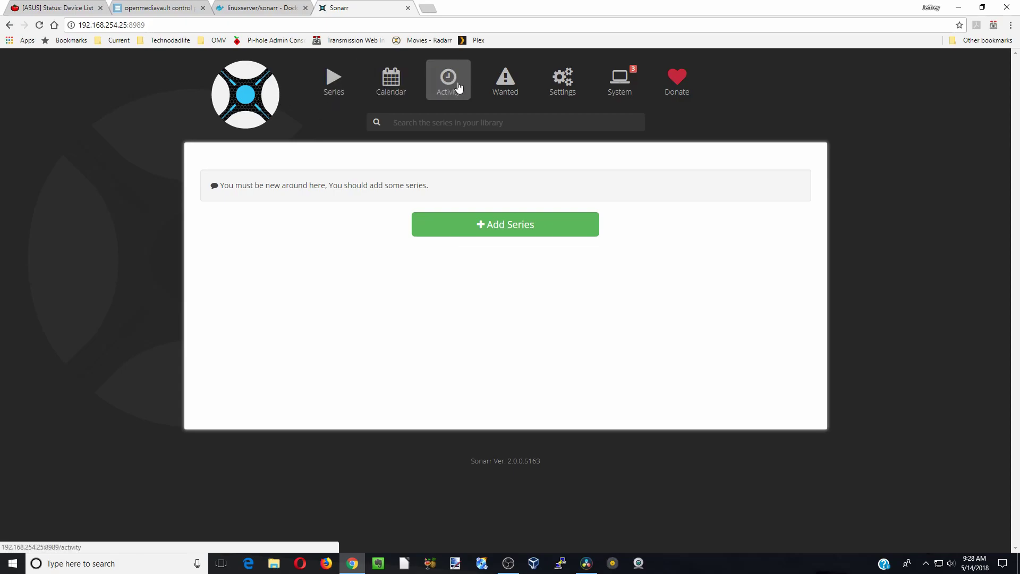
Set Rename Episodes and Ignore Deleted Episodes to Yes in Sonarr's Media Management settings.
left_click(557, 89)
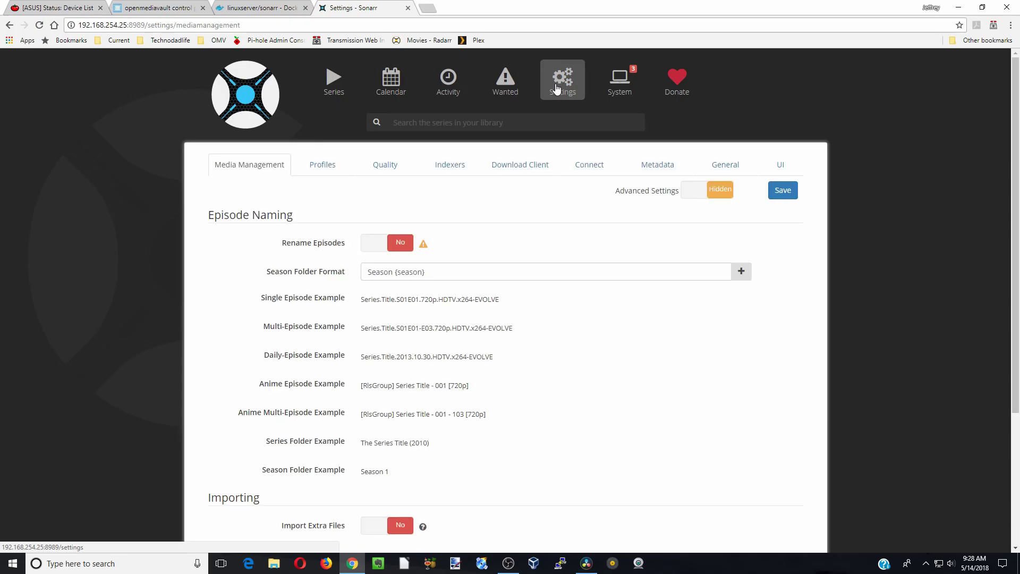
scroll(475, 170, "down", 2)
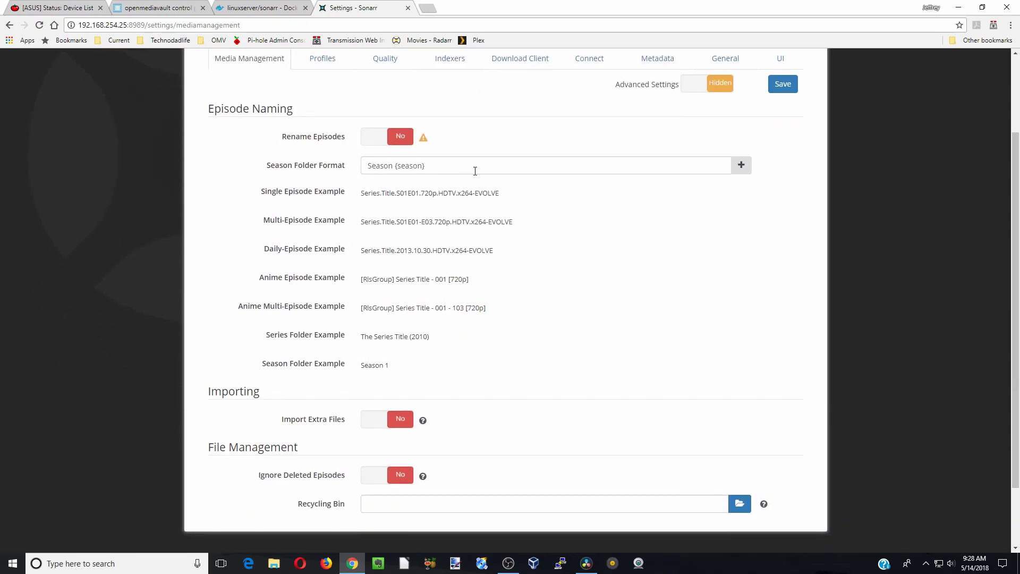
left_click(372, 142)
scroll(474, 167, "down", 2)
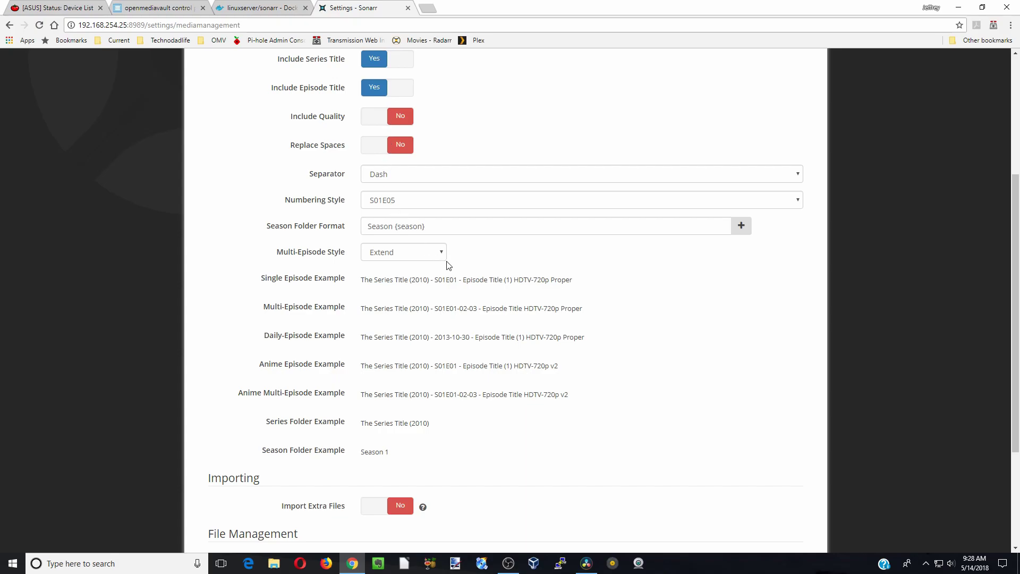
scroll(447, 264, "down", 1)
scroll(449, 266, "down", 3)
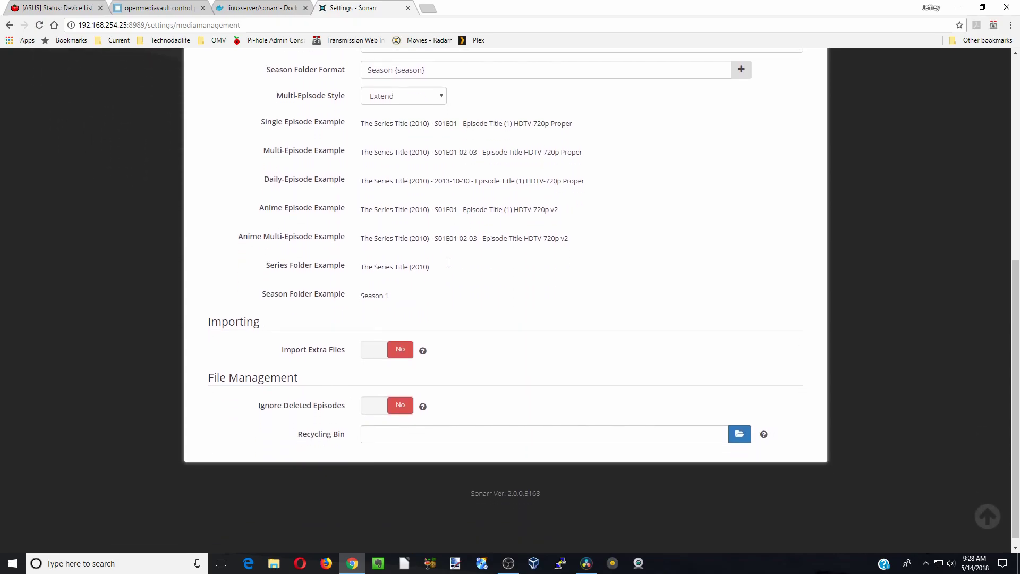
left_click(379, 407)
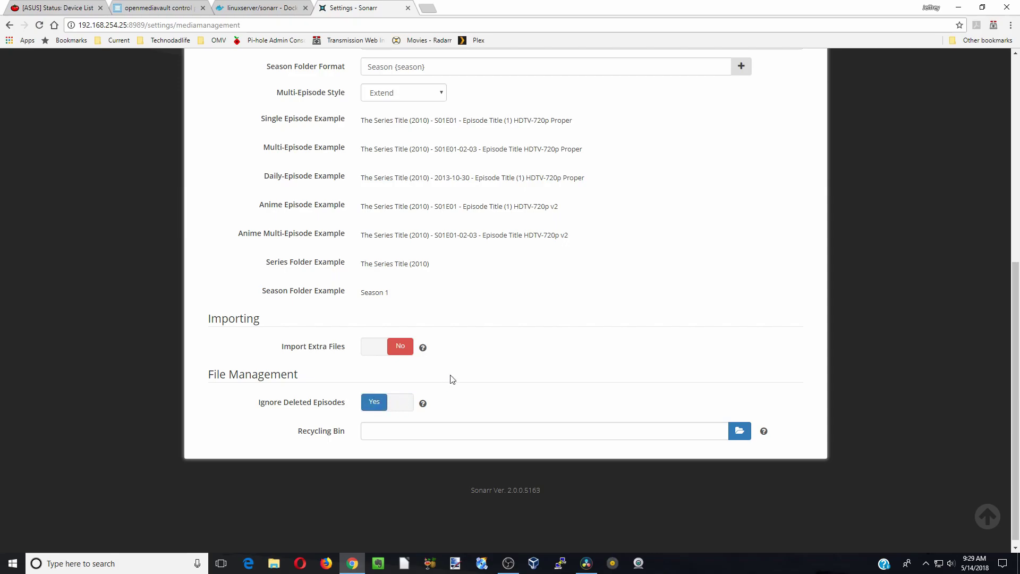
Remove SDTV, WEBDL-480p and DVD from the Any profile and set its cutoff to Bluray-1080p.
scroll(474, 344, "up", 10)
left_click(323, 165)
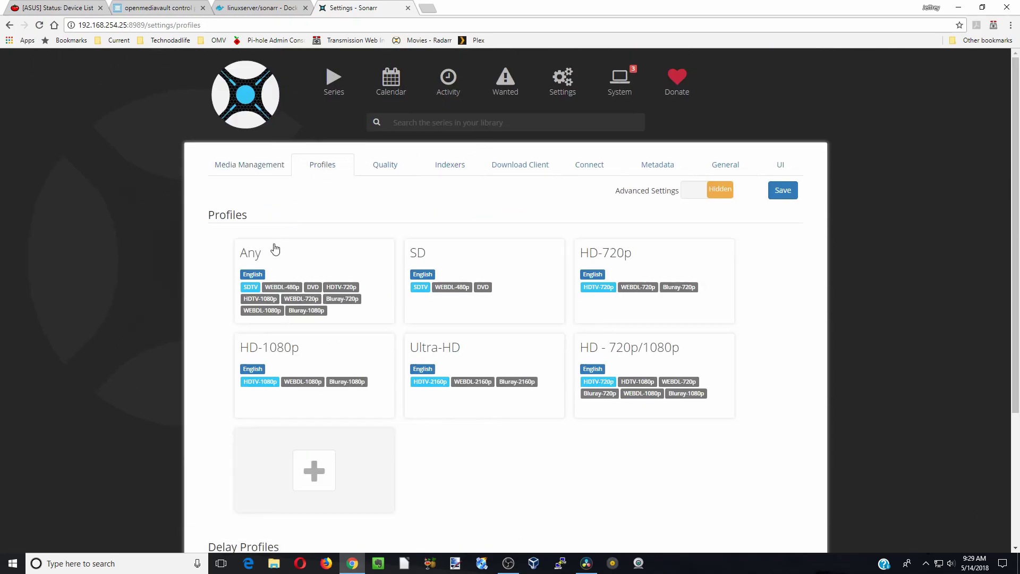
scroll(269, 250, "down", 1)
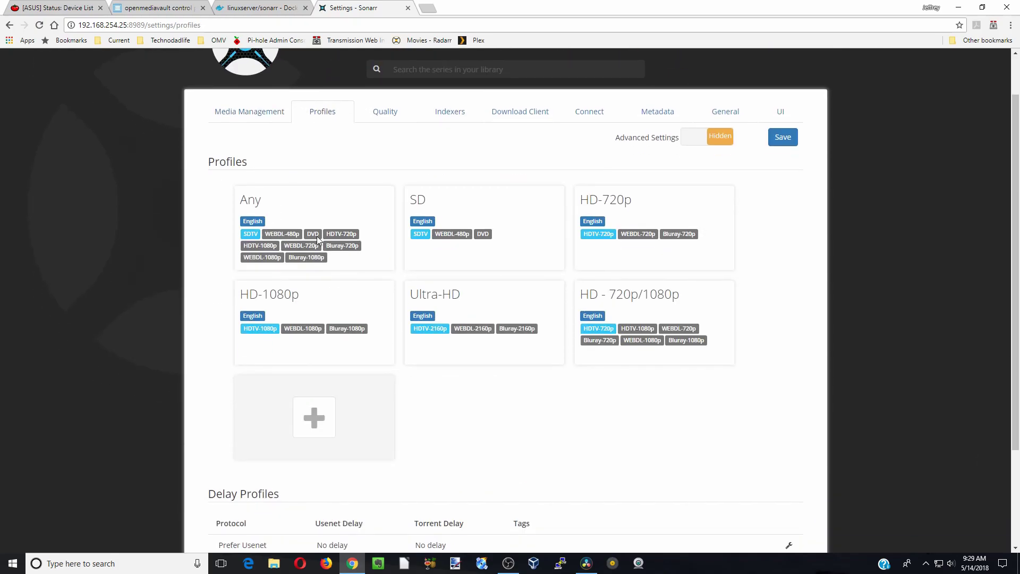
left_click(373, 259)
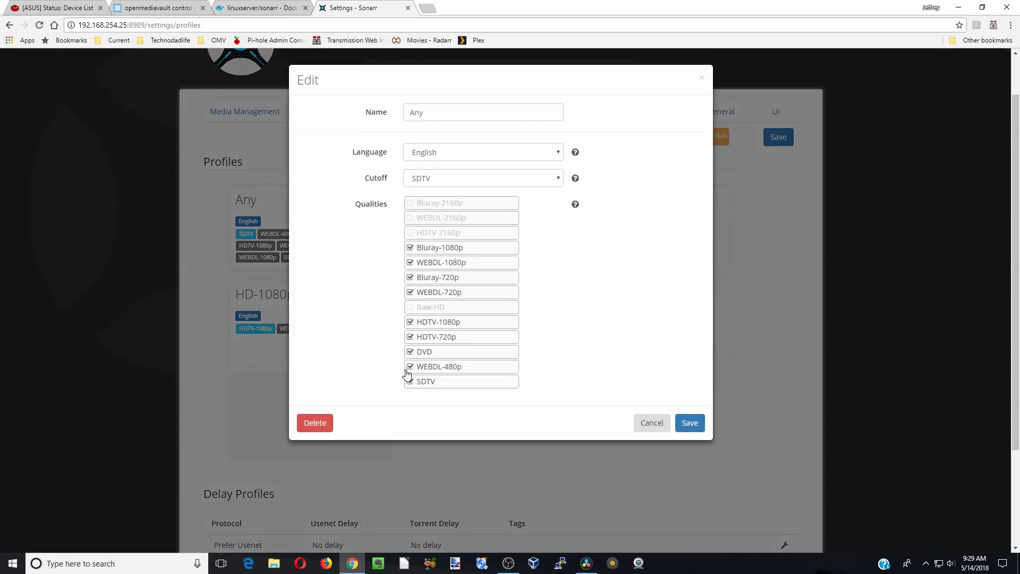
left_click(411, 382)
left_click(411, 382)
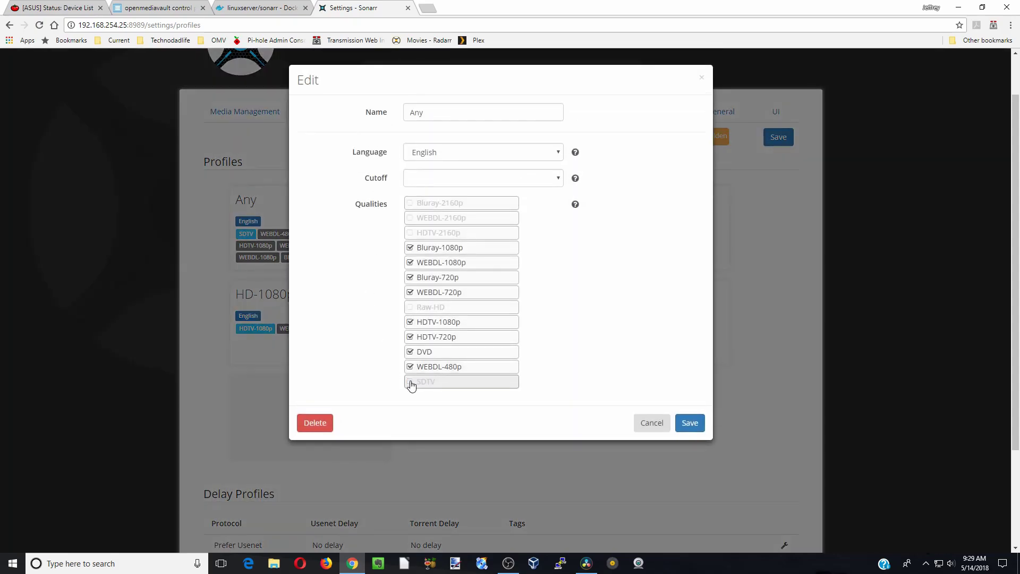
left_click(411, 368)
left_click(411, 353)
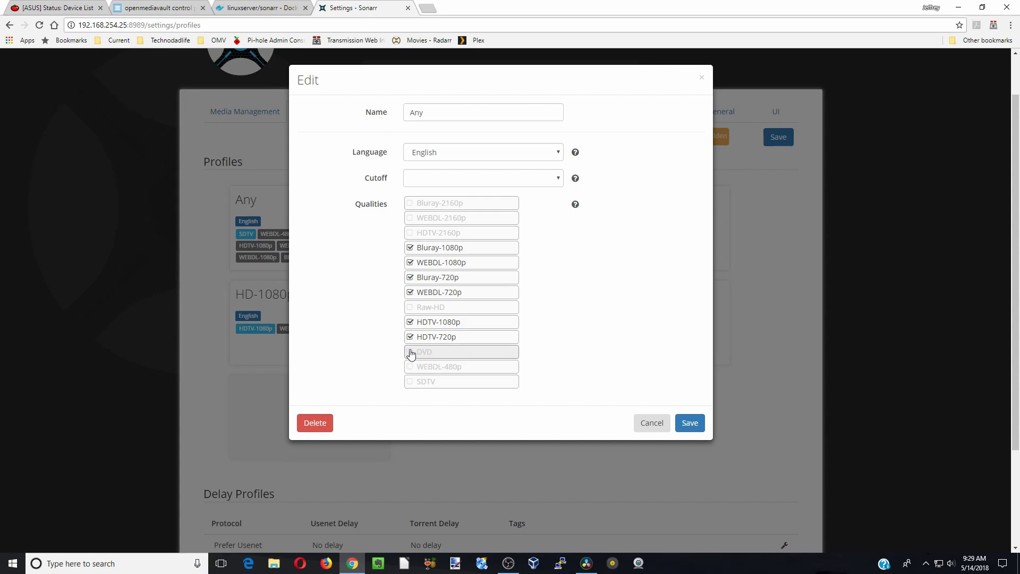
left_click(690, 423)
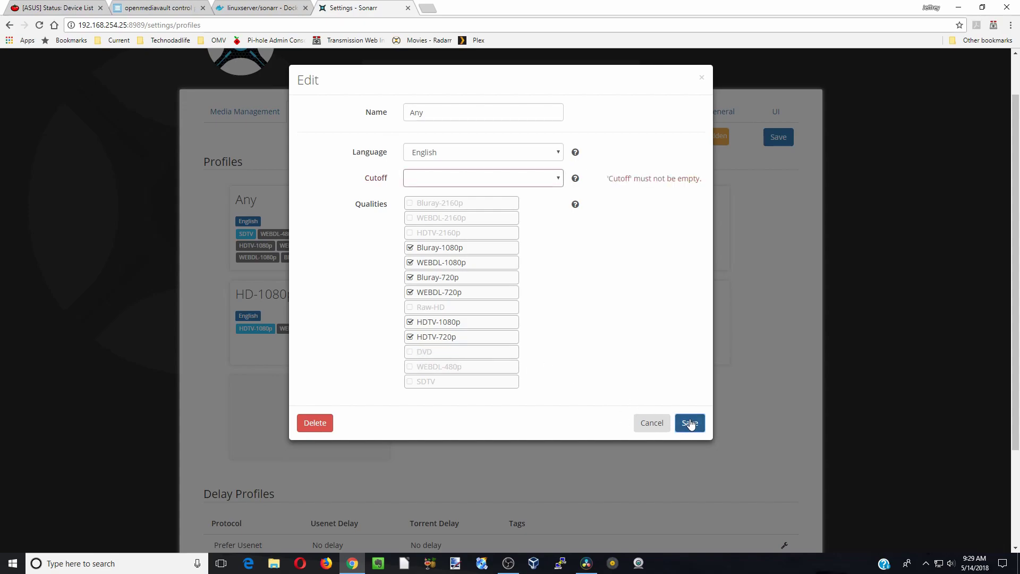
left_click(561, 181)
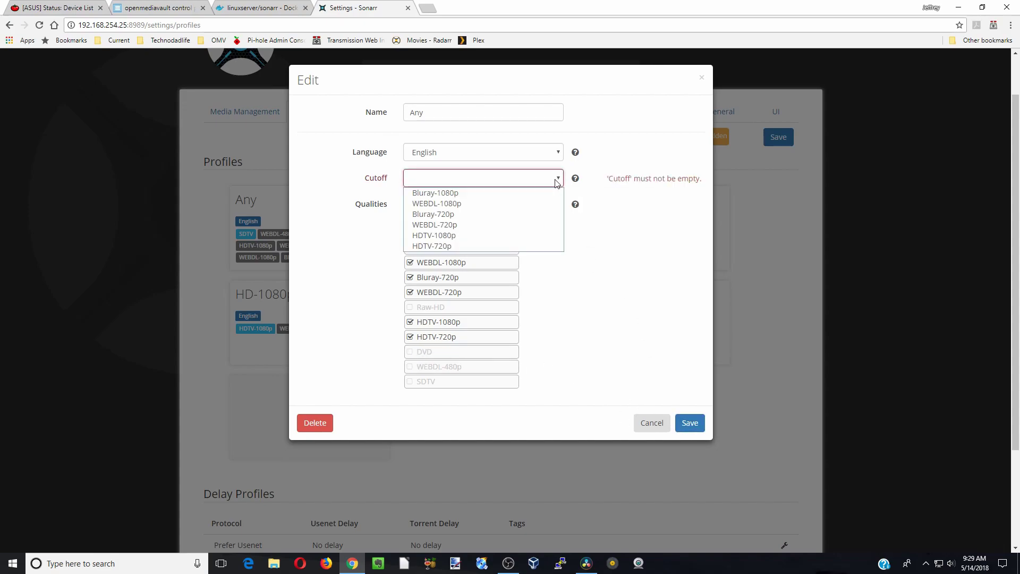
left_click(504, 194)
left_click(690, 423)
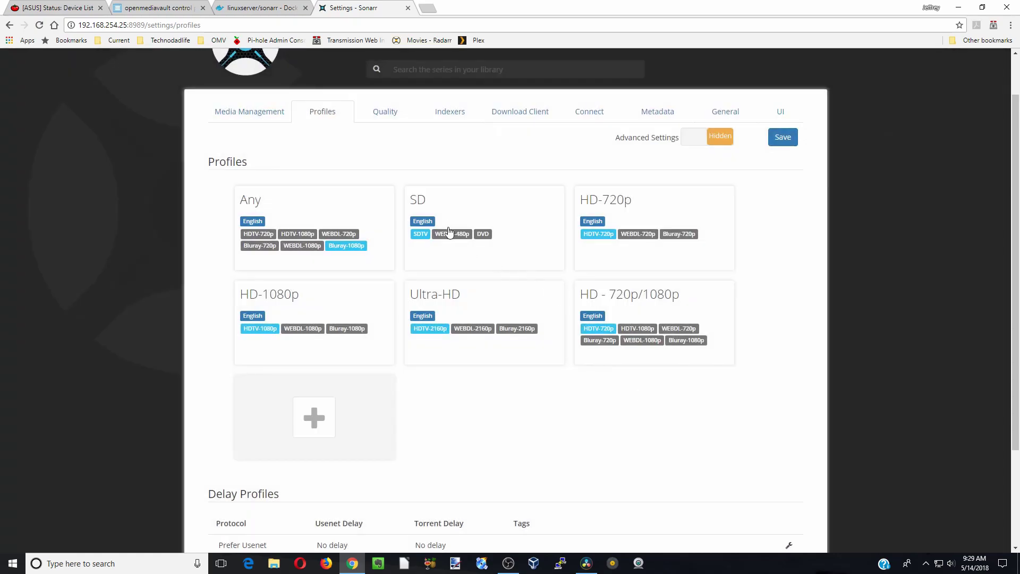
Drop DVD from the SD profile, keeping SDTV and WEBDL-480p, and save it.
left_click(456, 209)
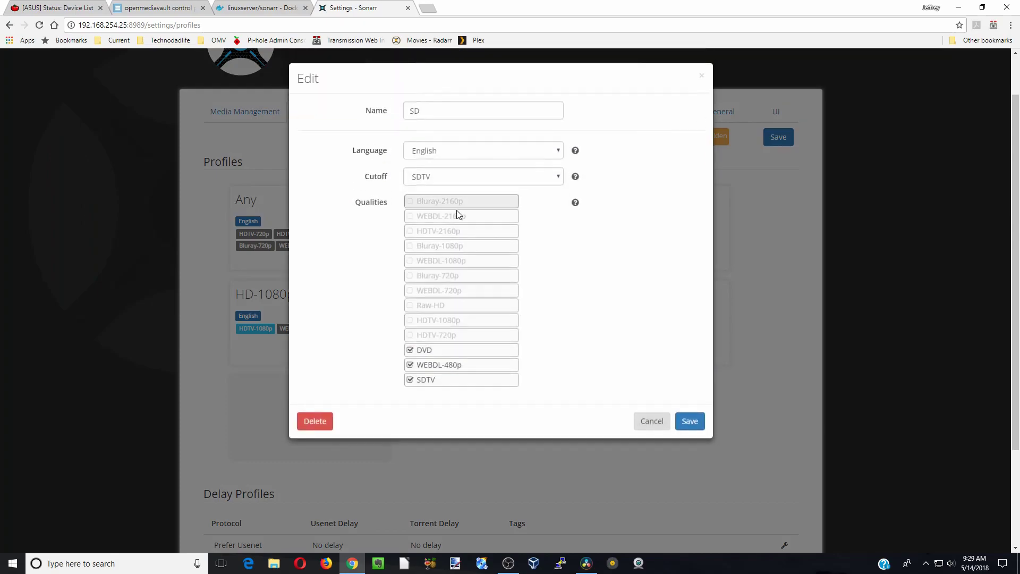
left_click(419, 367)
left_click(407, 352)
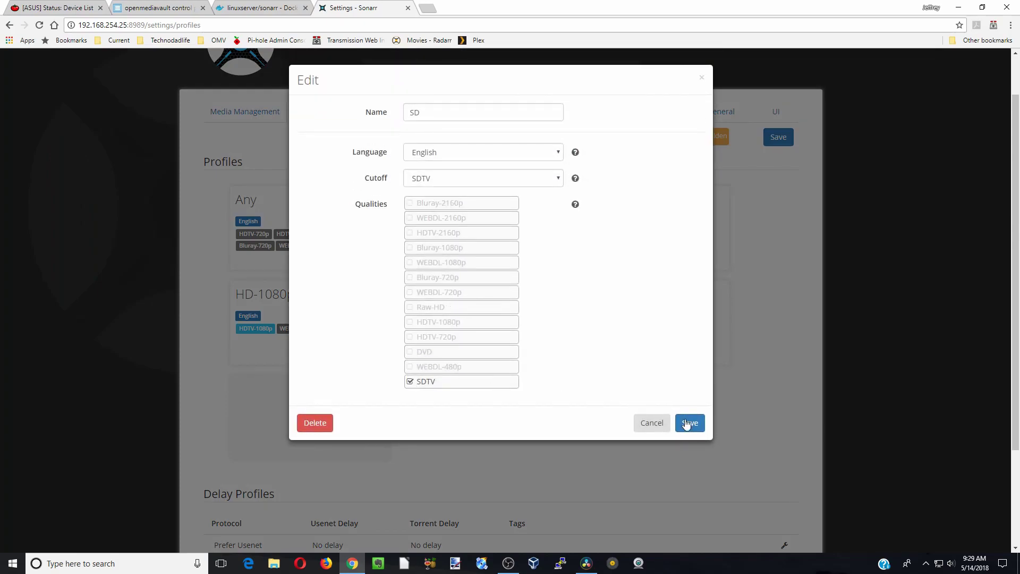
left_click(409, 366)
left_click(689, 423)
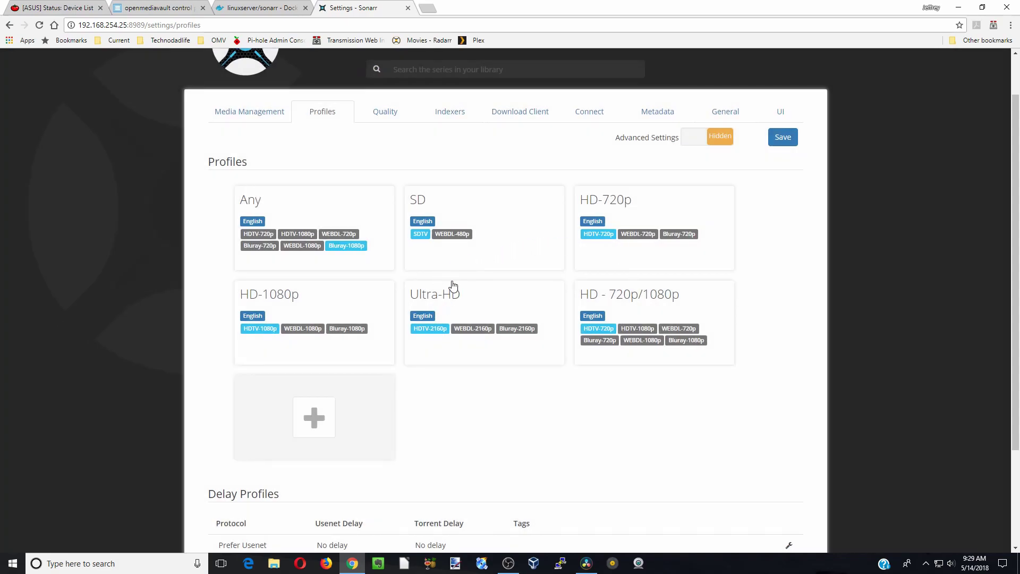
Lower maximum sizes from SDTV to WEBDL-720p, e.g. DVD 1.46 GB, HDTV-1080p 3.25 GB.
left_click(385, 113)
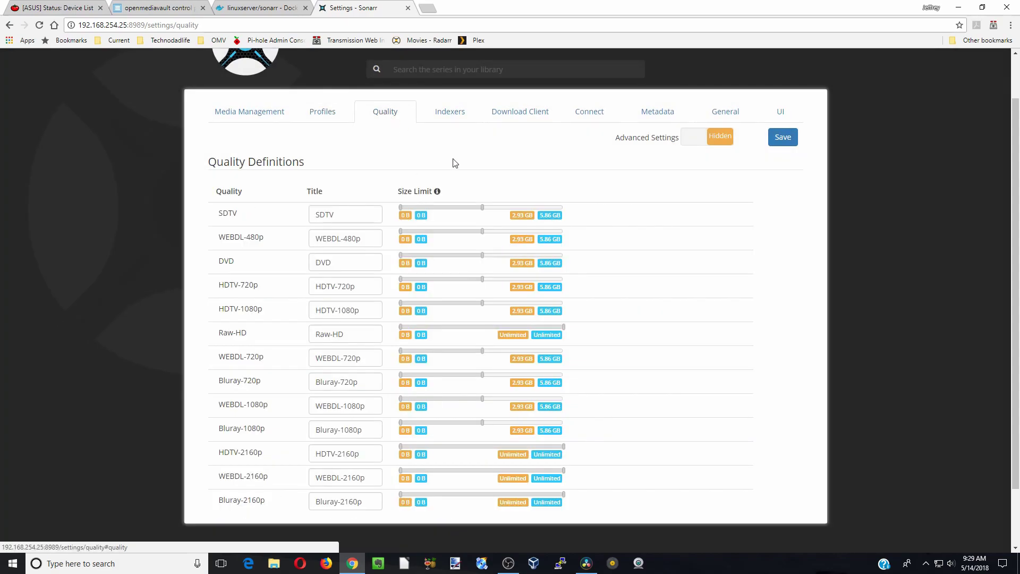
left_click_drag(482, 208, 419, 212)
left_click_drag(482, 232, 418, 234)
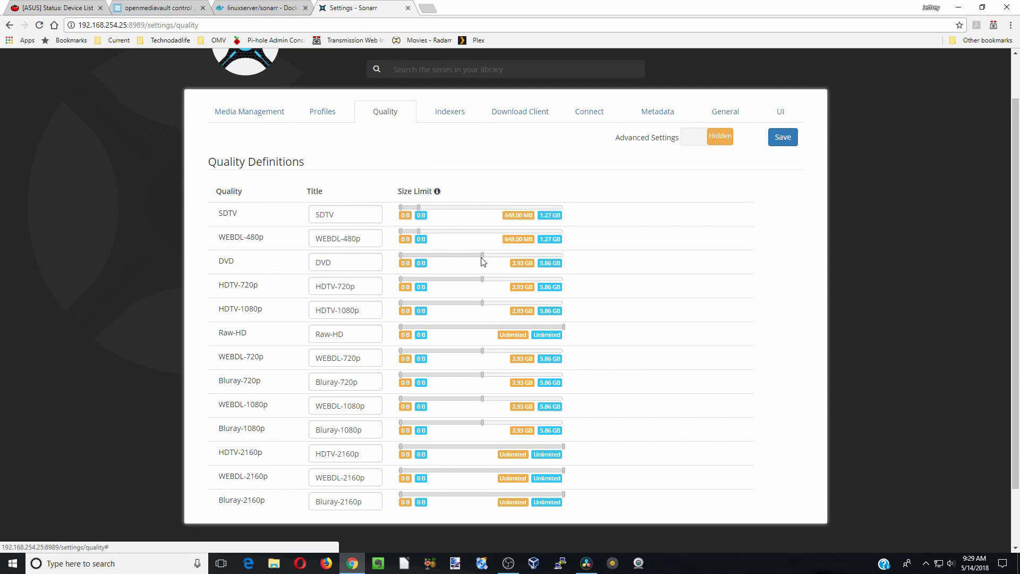
left_click_drag(483, 262, 420, 258)
left_click_drag(483, 280, 424, 280)
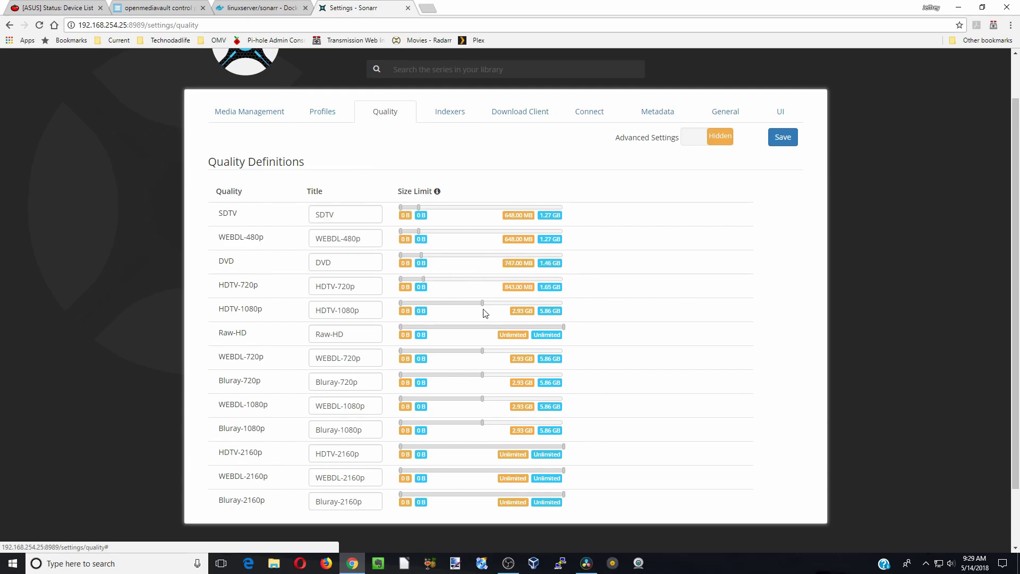
left_click_drag(483, 303, 446, 304)
left_click_drag(563, 327, 445, 352)
left_click_drag(482, 375, 448, 375)
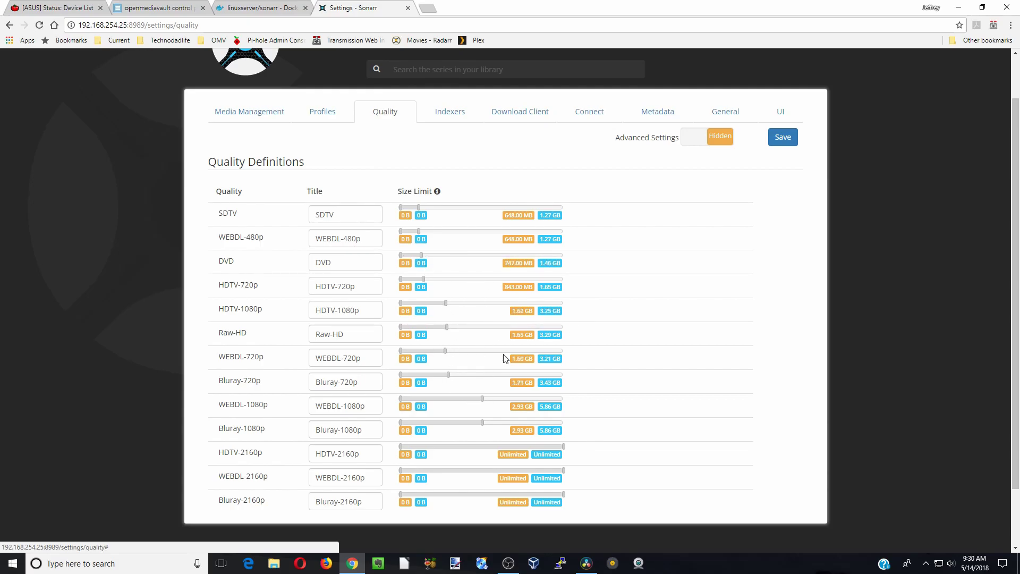
Reduce the maximum size limits of the remaining qualities further down the list.
scroll(505, 359, "down", 2)
left_click_drag(563, 374, 511, 376)
left_click_drag(563, 398, 516, 399)
left_click_drag(563, 422, 521, 423)
scroll(572, 260, "up", 3)
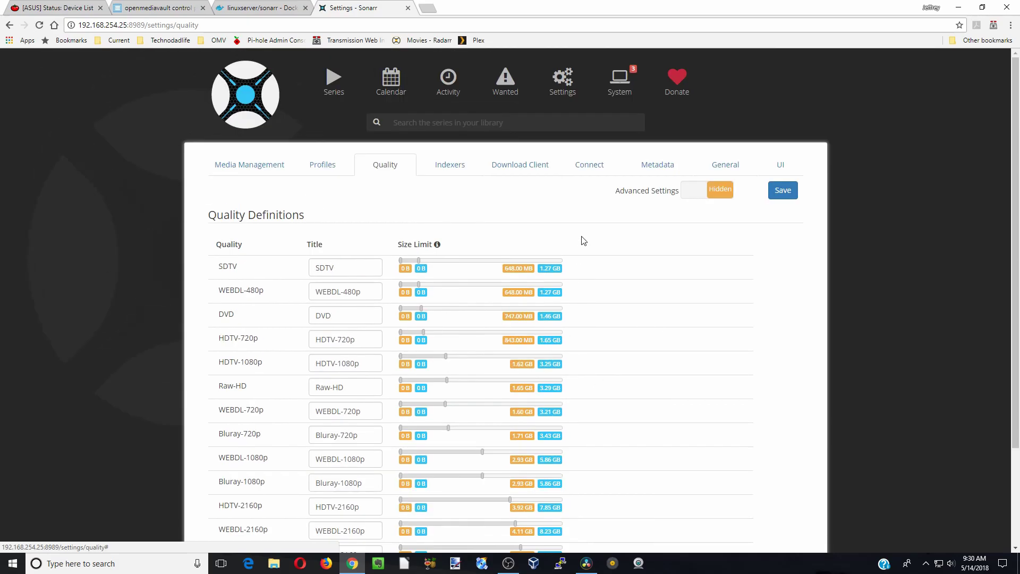
Add a Transmission download client named Transmission on localhost:9091, test the connection and save.
left_click(446, 169)
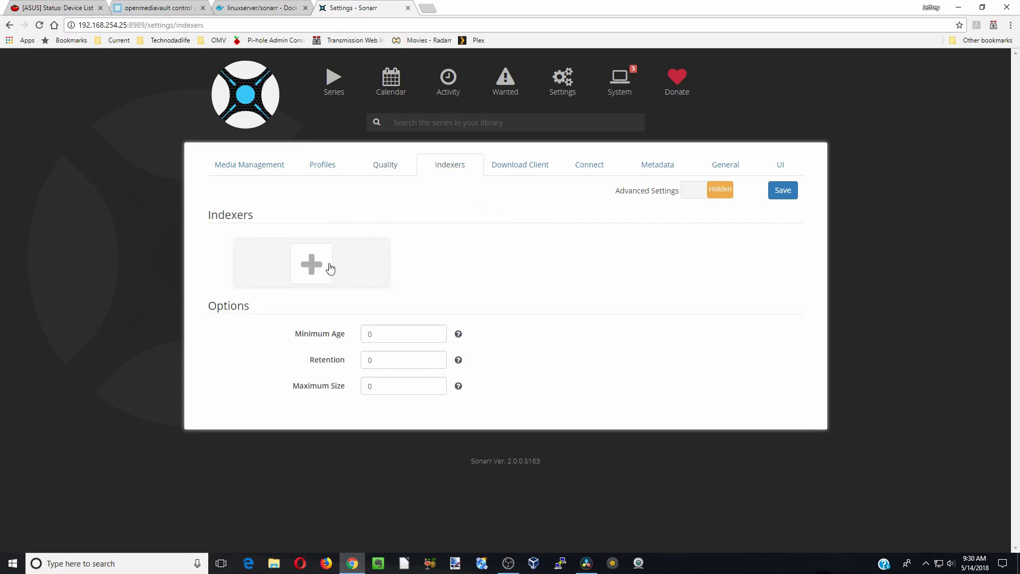
left_click(534, 171)
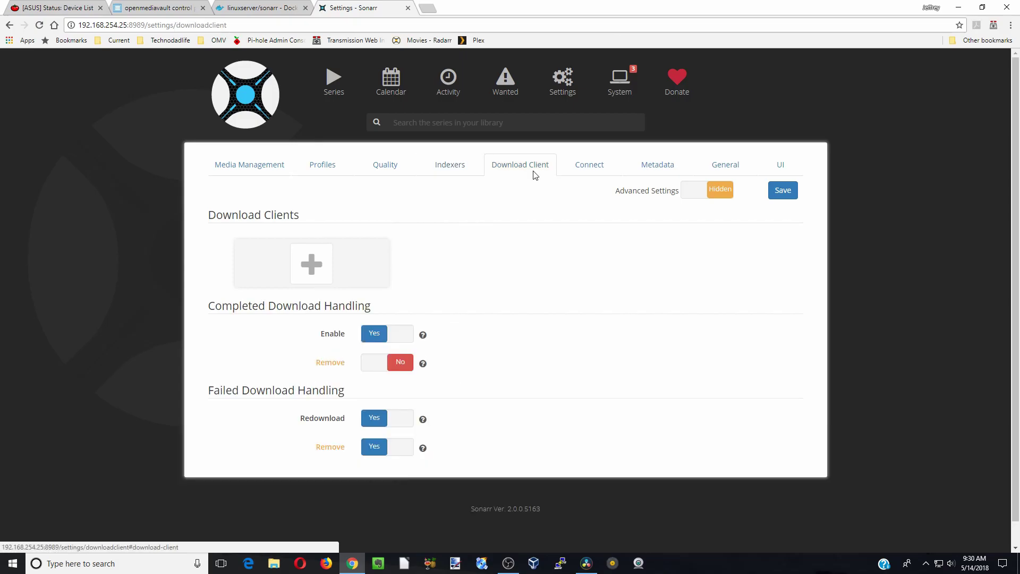
left_click(312, 265)
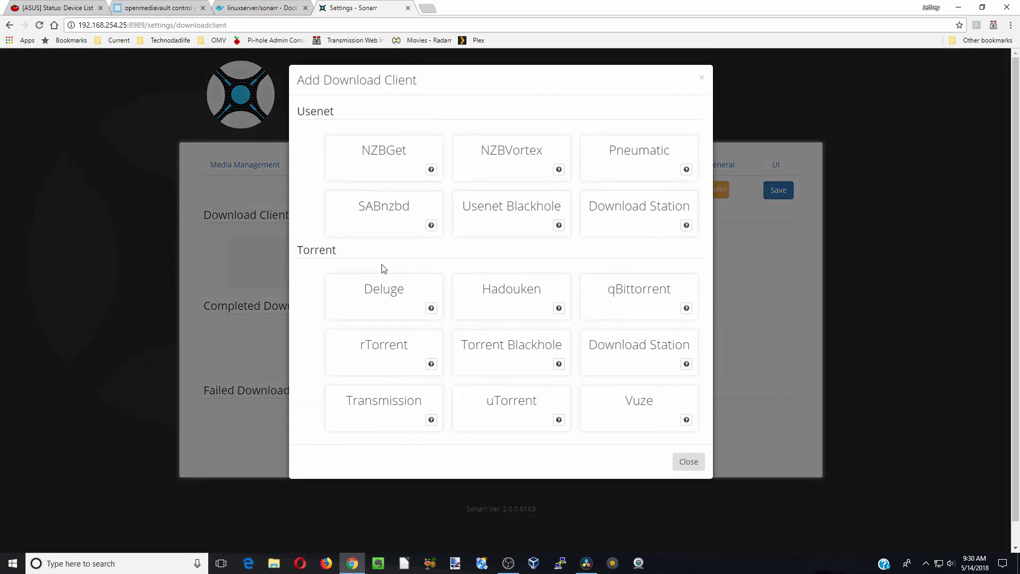
left_click(399, 408)
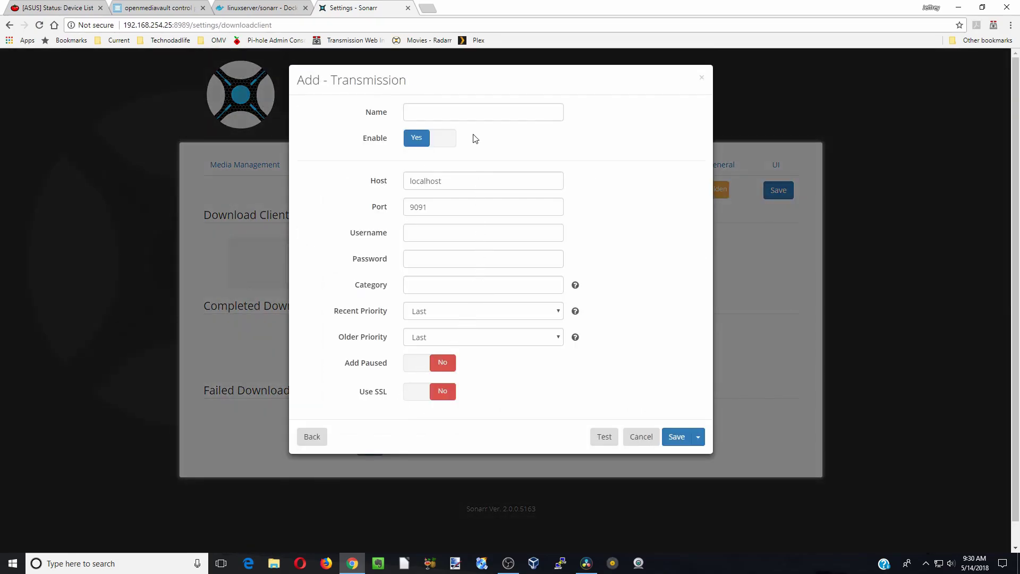
left_click(459, 114)
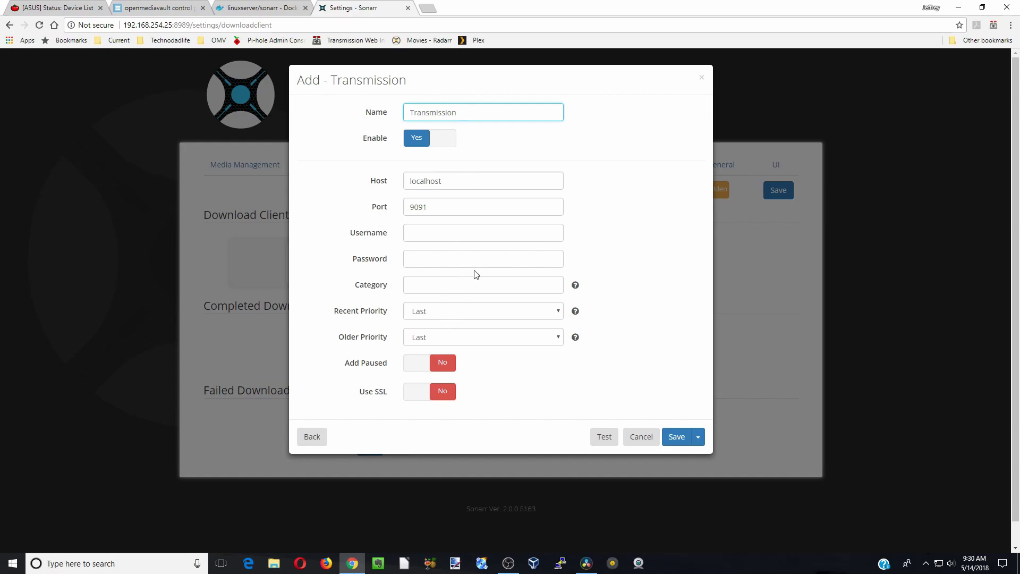
left_click(605, 437)
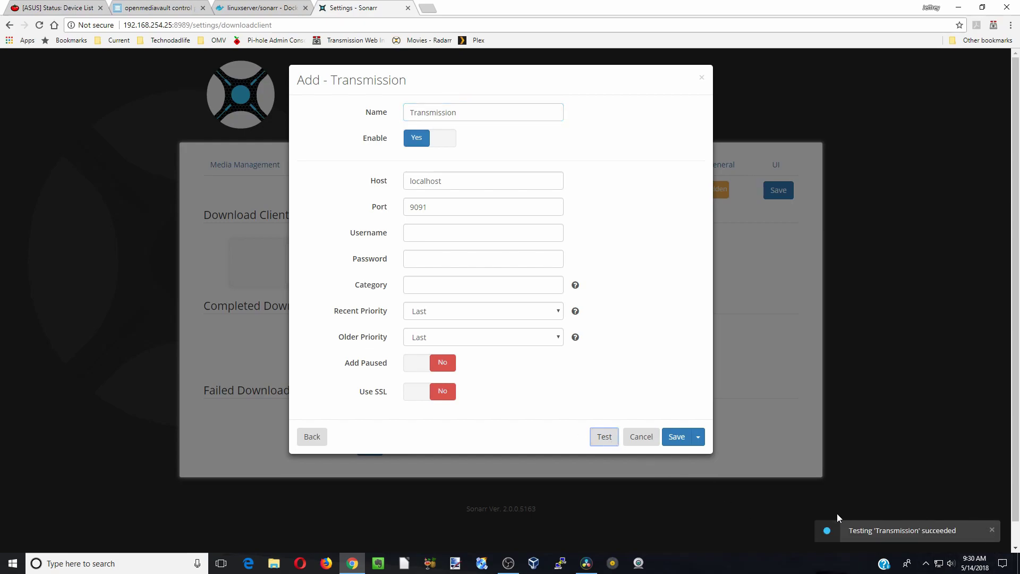
left_click(674, 445)
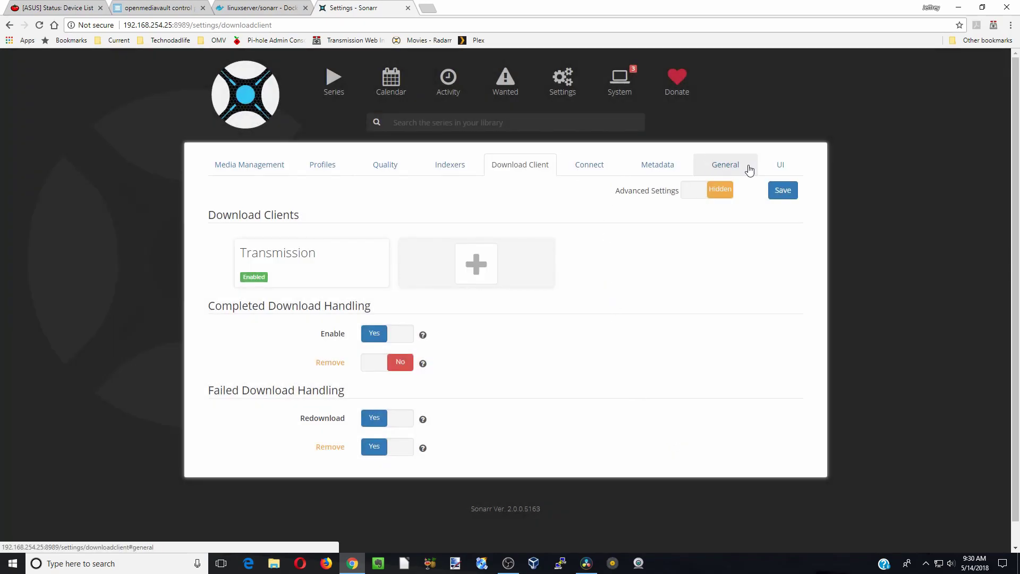
left_click(792, 191)
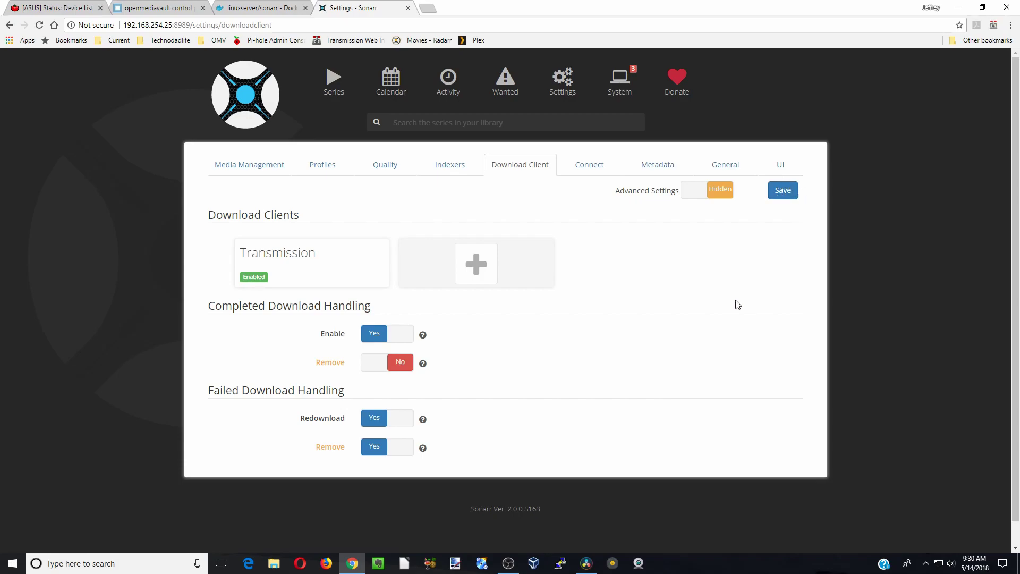